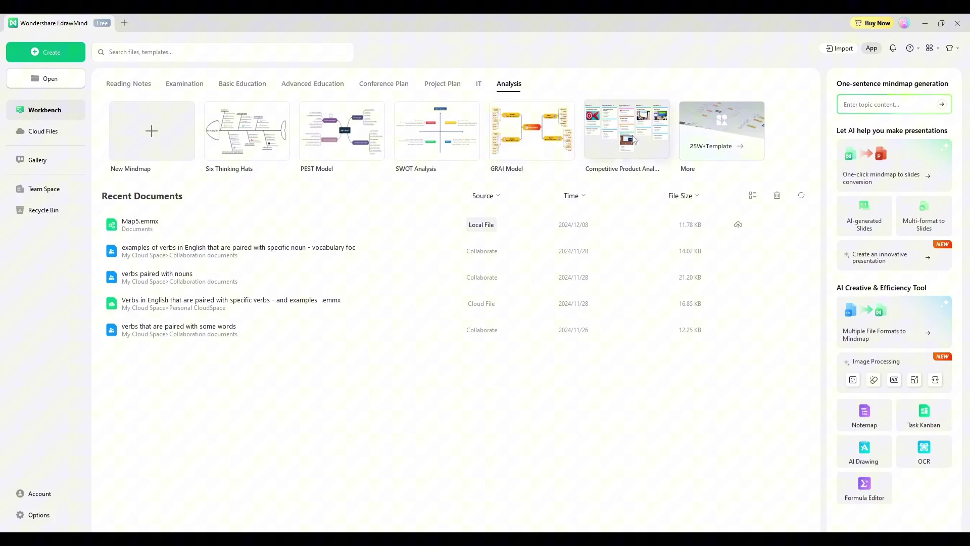
Browse the mind map template categories from Reading Notes through Analysis.
click(133, 82)
click(200, 87)
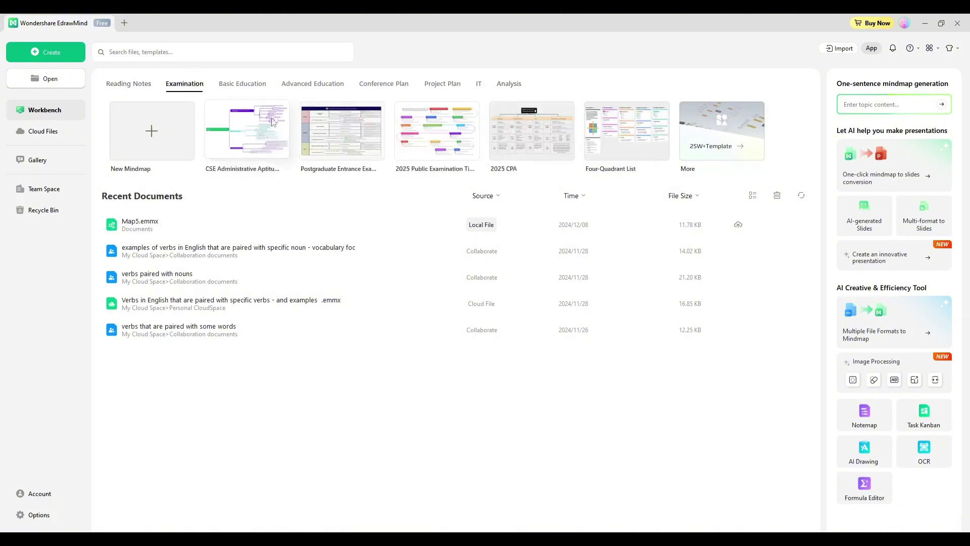
click(245, 83)
click(305, 86)
click(383, 85)
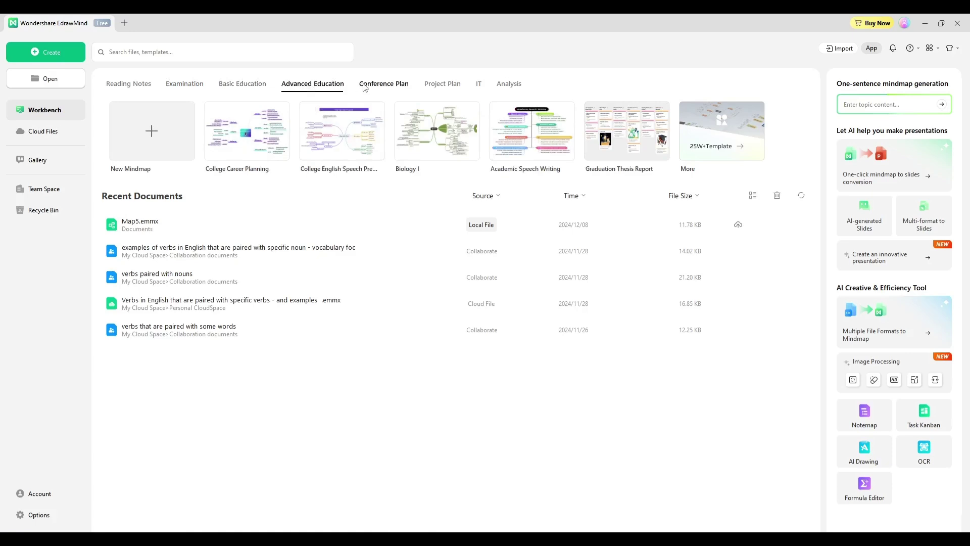
click(440, 88)
click(479, 87)
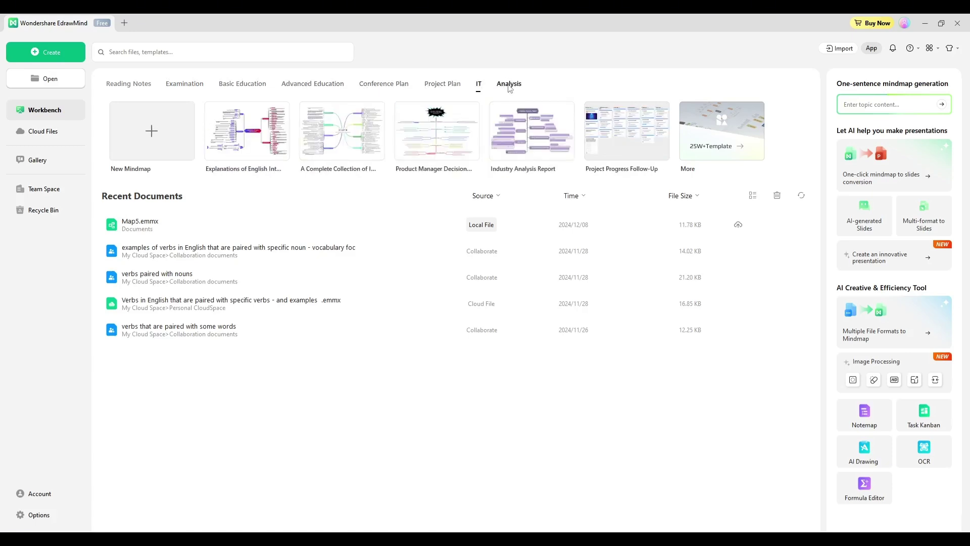
click(509, 87)
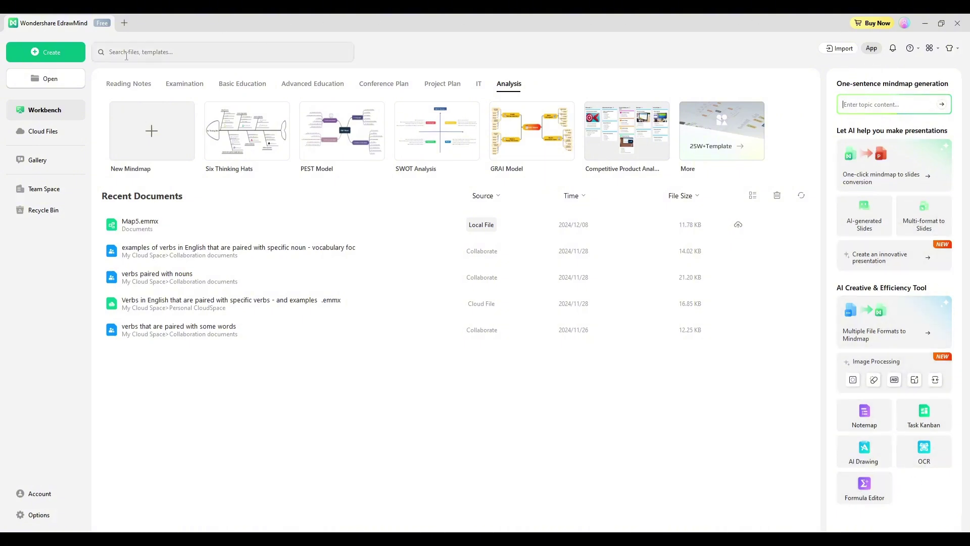
Create a new blank mind map and check its default topics by selecting them.
click(129, 139)
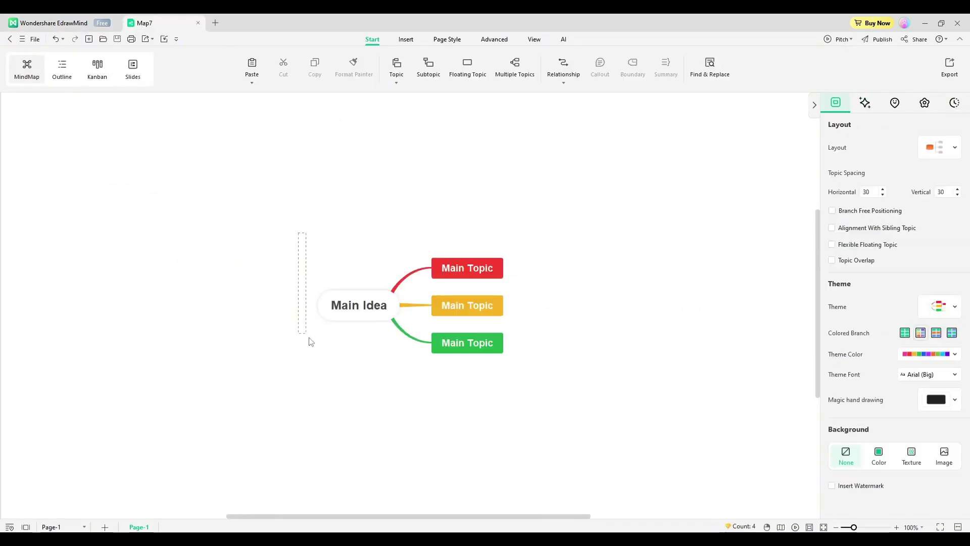
drag(311, 342, 574, 388)
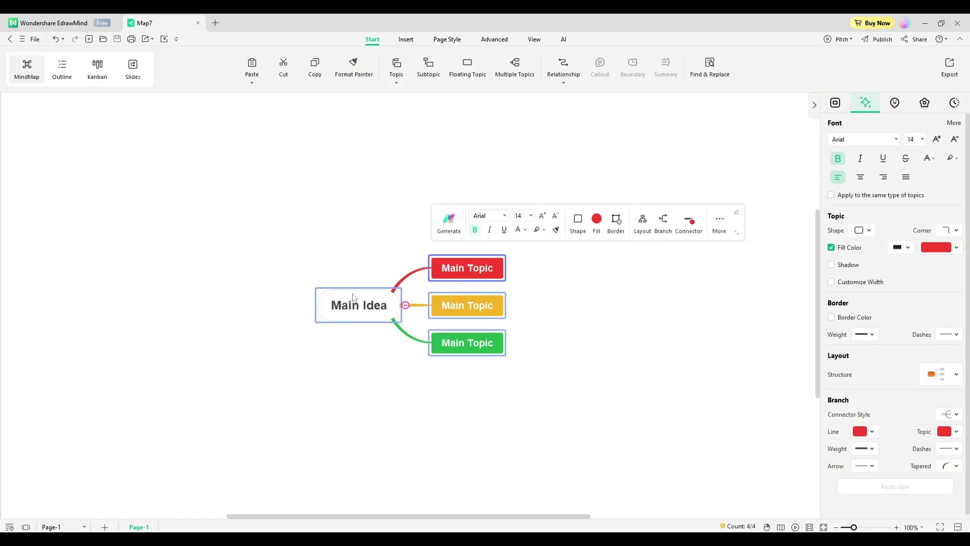
click(348, 311)
click(459, 309)
click(463, 340)
click(339, 277)
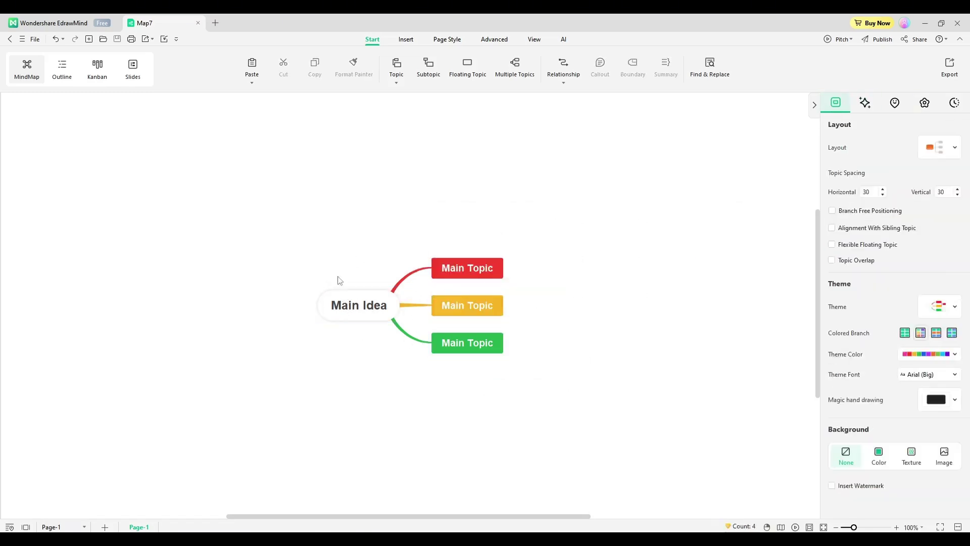
Format the Main Idea text as Bahnschrift Light, size 21, italic, and change the topic's shape to a diamond.
click(347, 298)
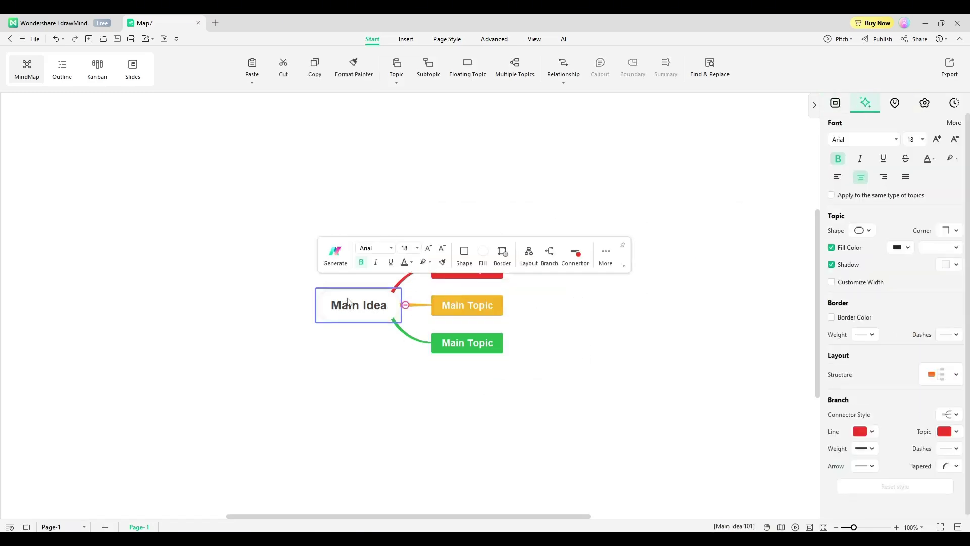
click(392, 251)
click(389, 342)
click(373, 261)
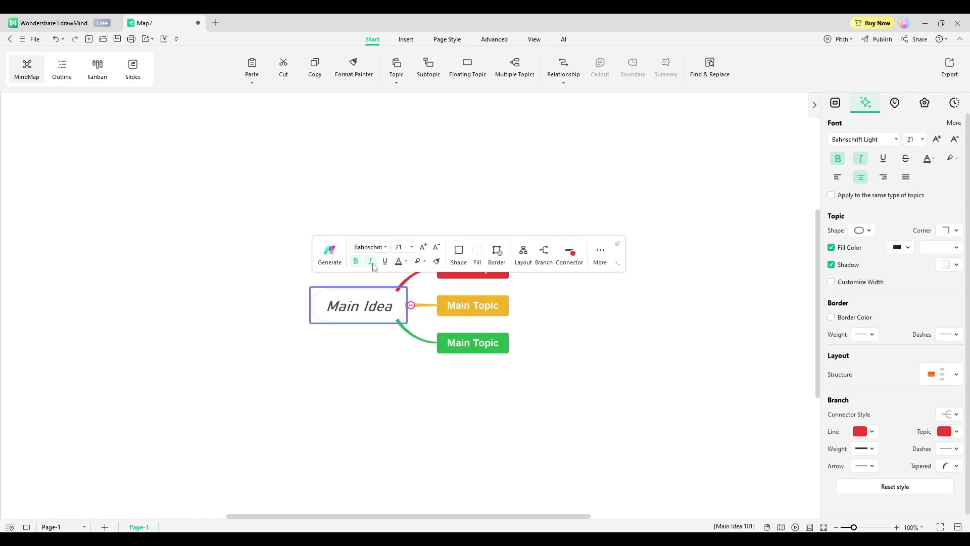
click(461, 253)
click(532, 315)
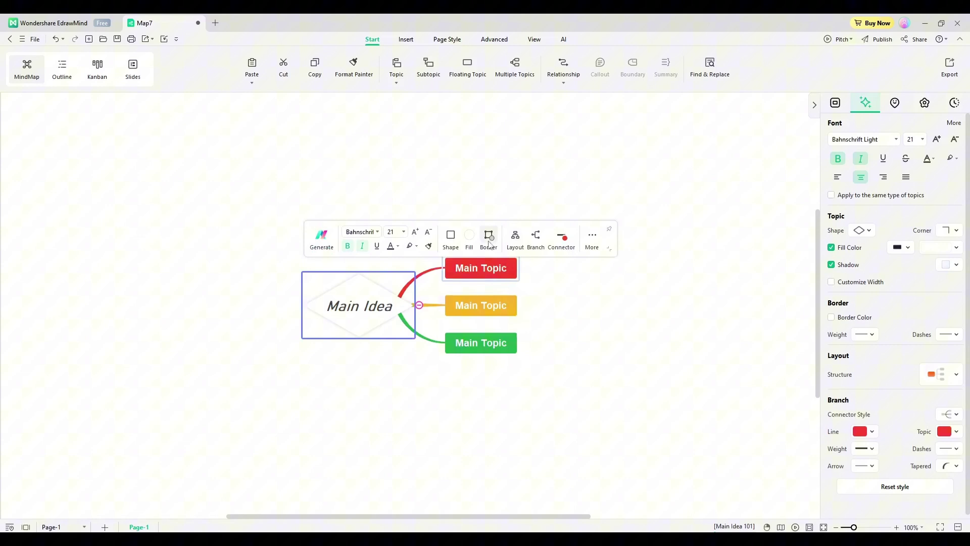
Arrange the main topics on both sides of Main Idea and restyle its branches with light pink connectors.
click(515, 237)
click(567, 286)
click(587, 238)
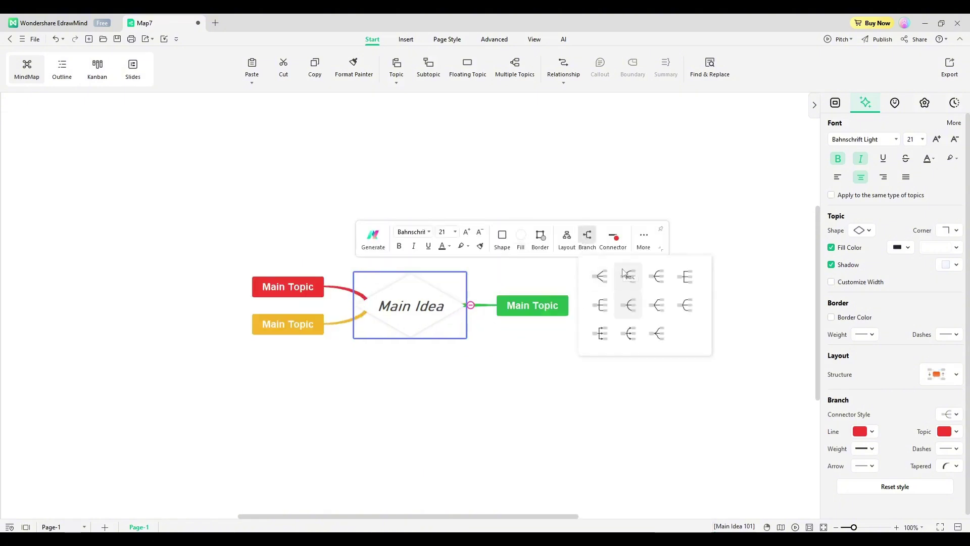
click(622, 273)
click(613, 238)
click(721, 309)
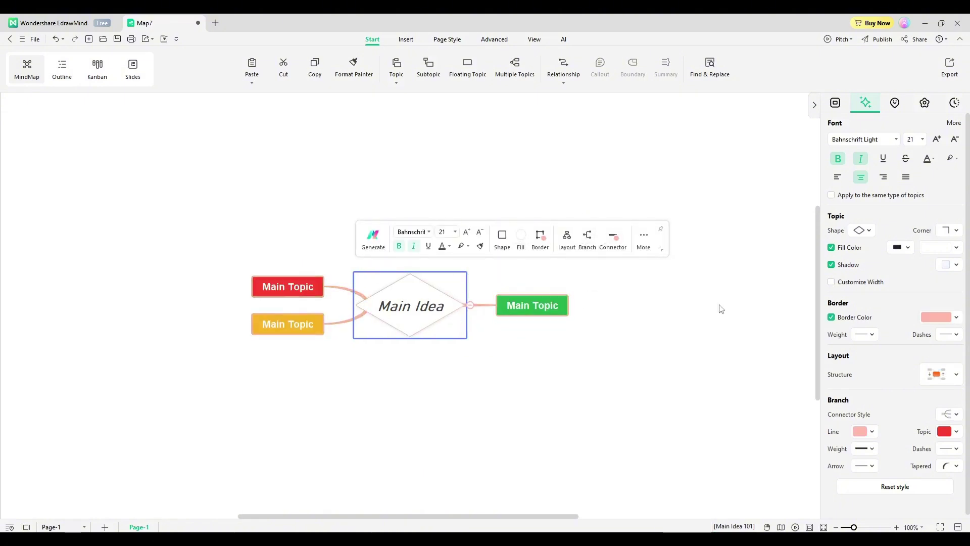
click(420, 165)
Rename the central Main Idea topic to "Write a Book".
click(288, 286)
click(416, 321)
click(415, 322)
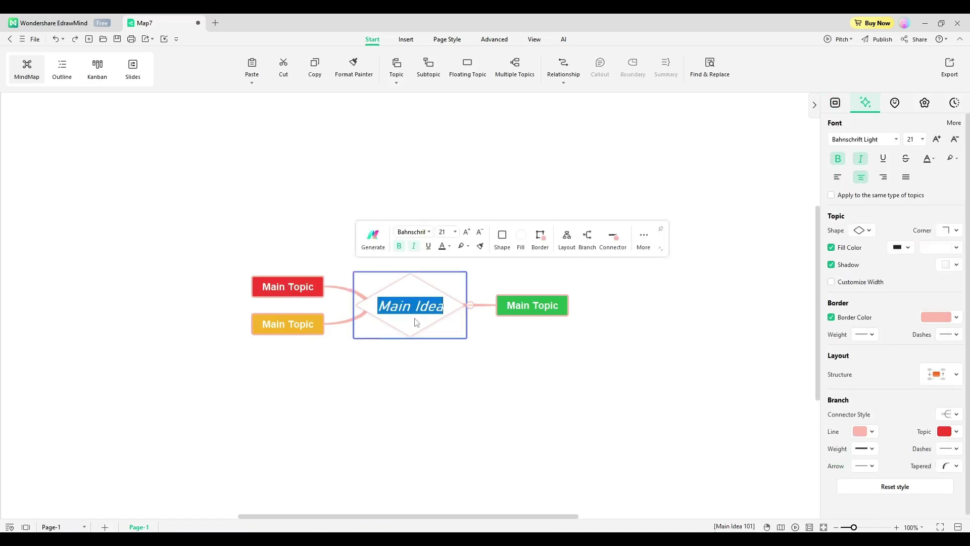
text(Write a Bo)
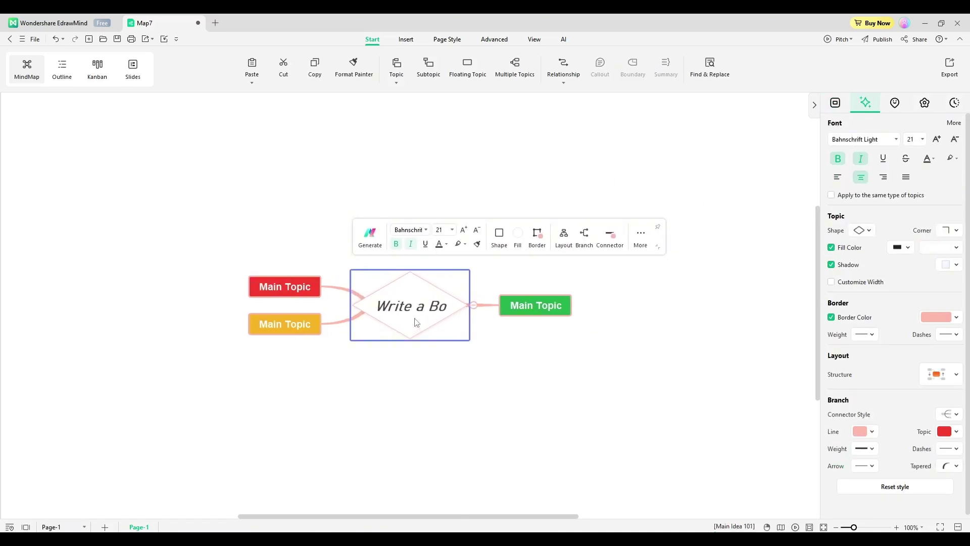
text(ok)
Add a subtopic to the green main topic and another main topic to the central Write a Book topic.
click(530, 309)
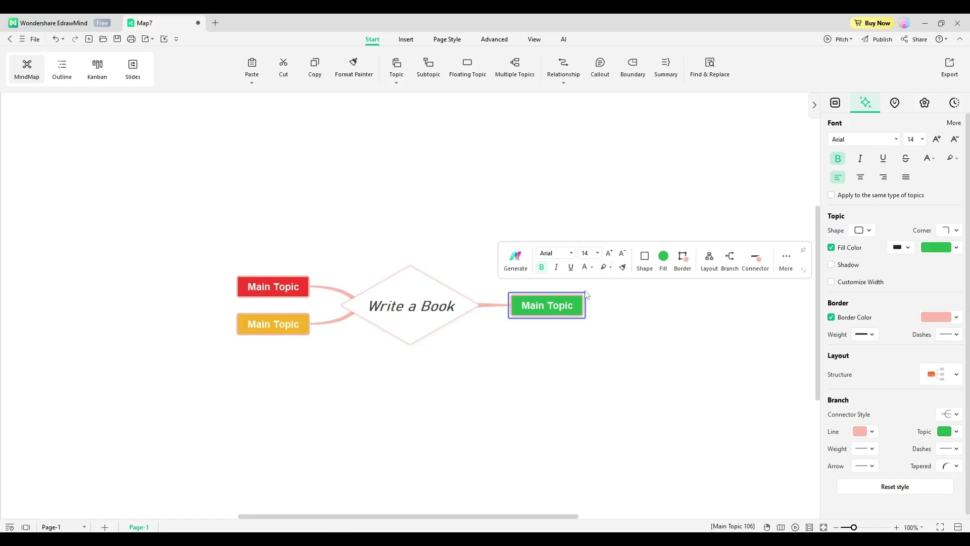
click(785, 261)
click(807, 299)
click(581, 362)
click(423, 313)
click(629, 232)
click(645, 257)
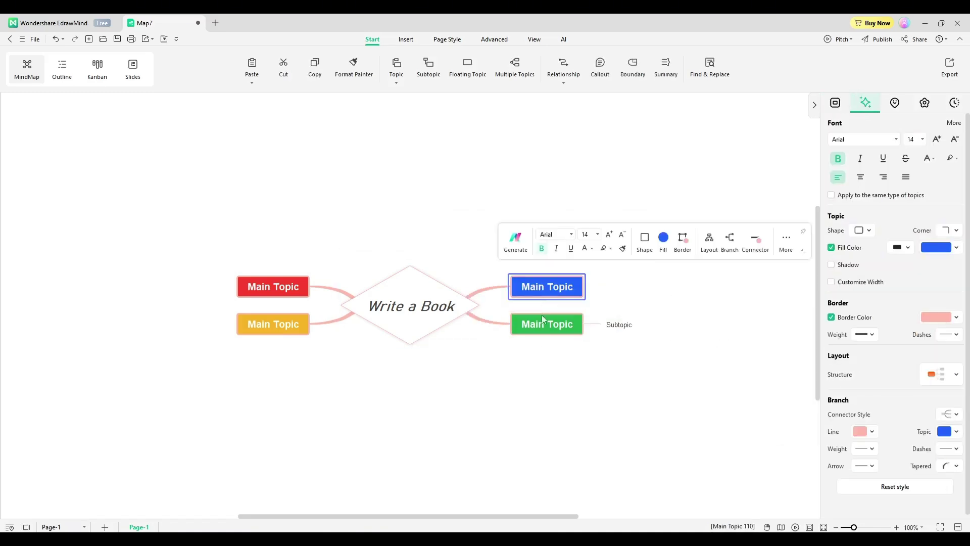
click(541, 355)
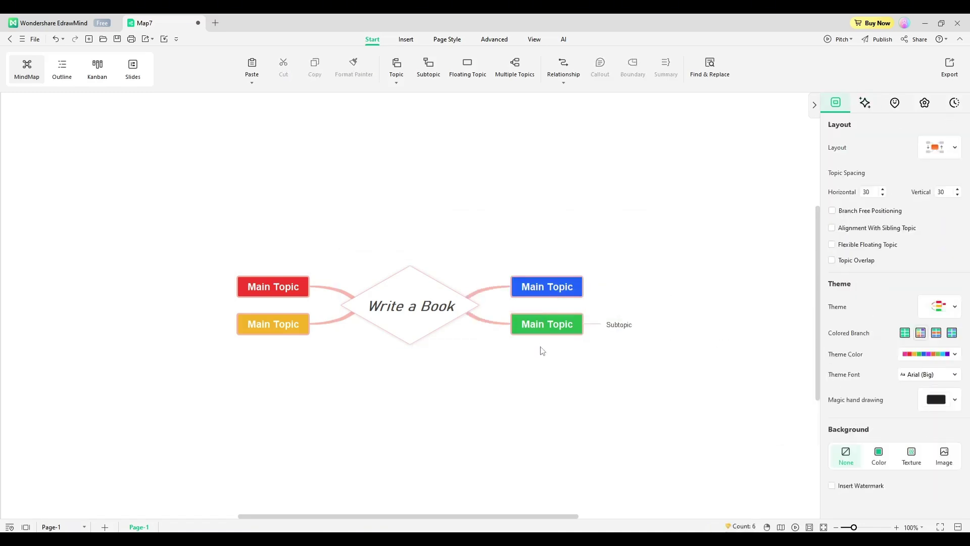
Draw a relationship line from the blue main topic to the yellow main topic.
click(547, 292)
click(787, 242)
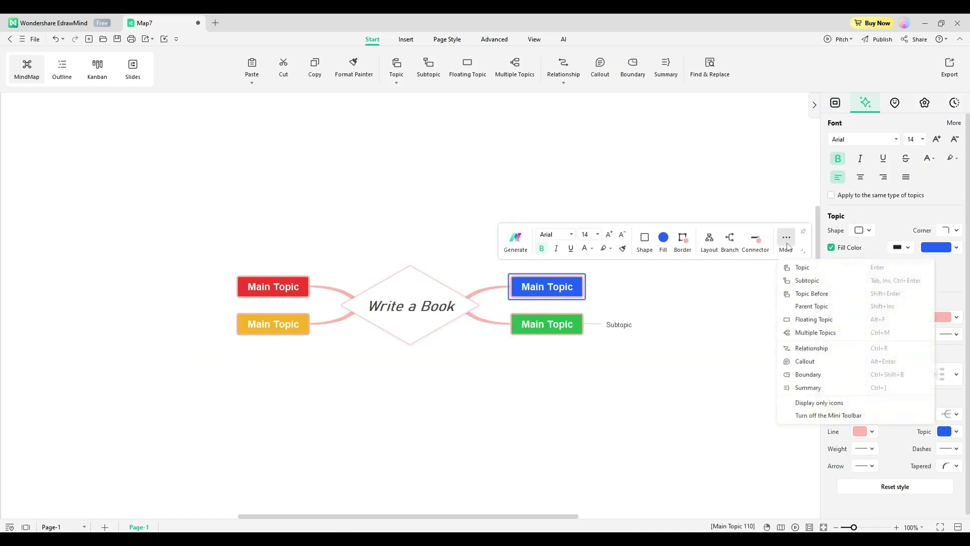
click(807, 349)
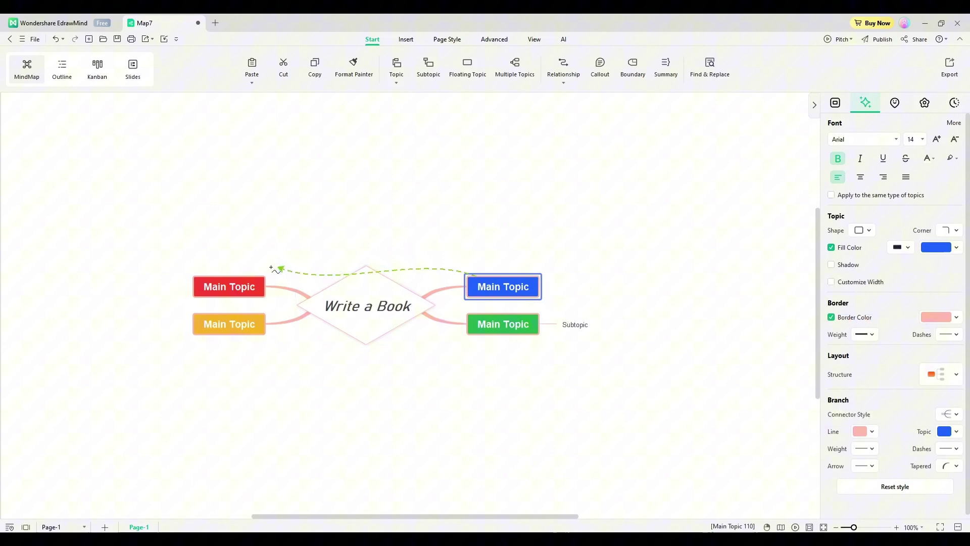
click(248, 329)
click(373, 354)
Change the Write a Book topic's layout to a tree map with all main topics stacked below it.
click(371, 288)
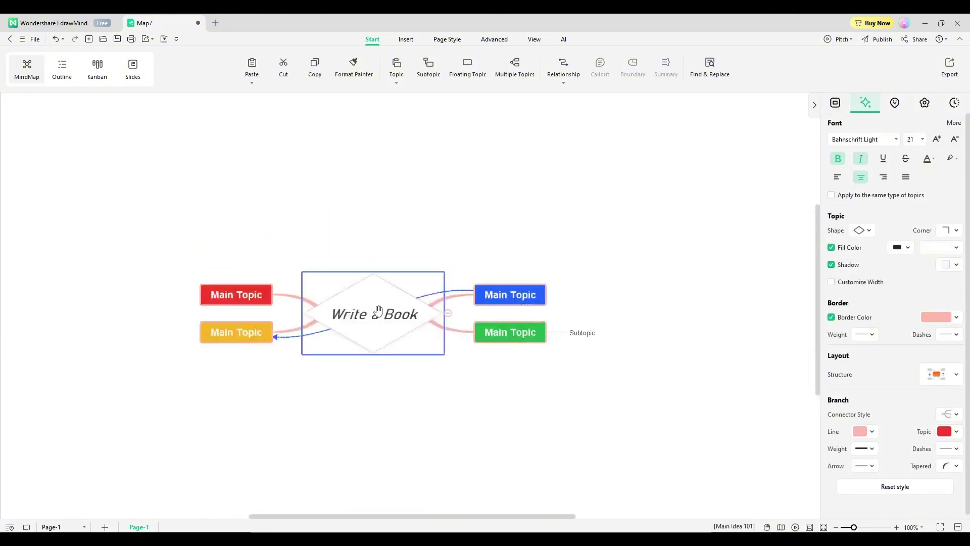
click(524, 263)
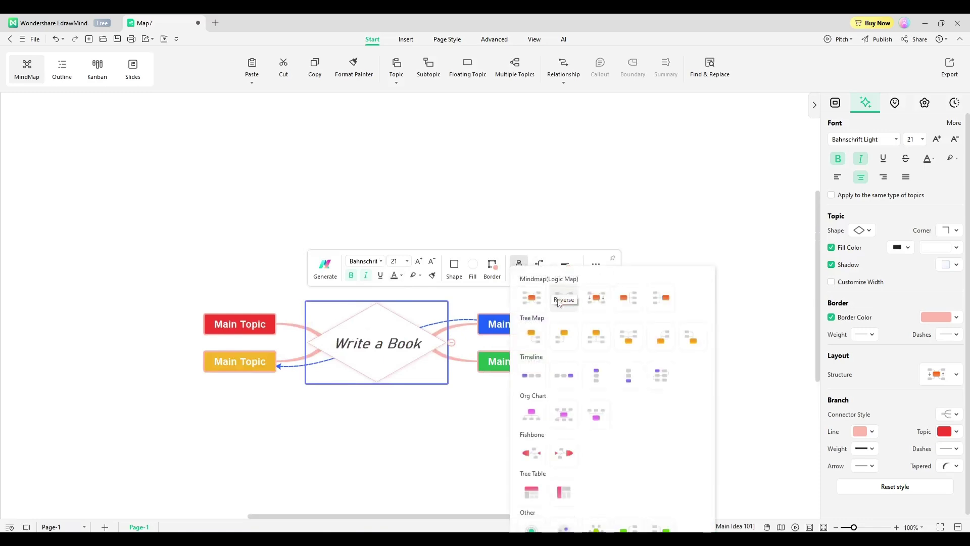
click(565, 337)
click(517, 338)
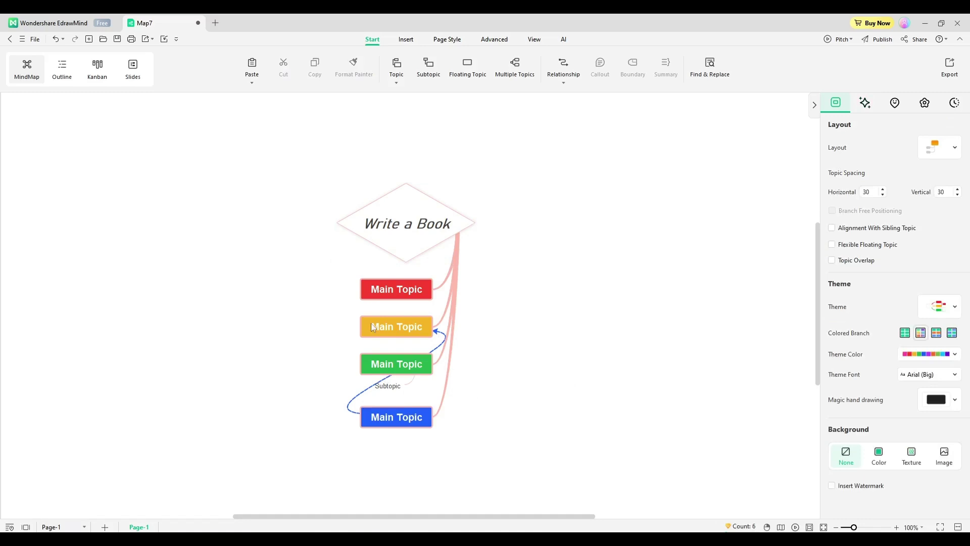
scroll(262, 296, down, 3)
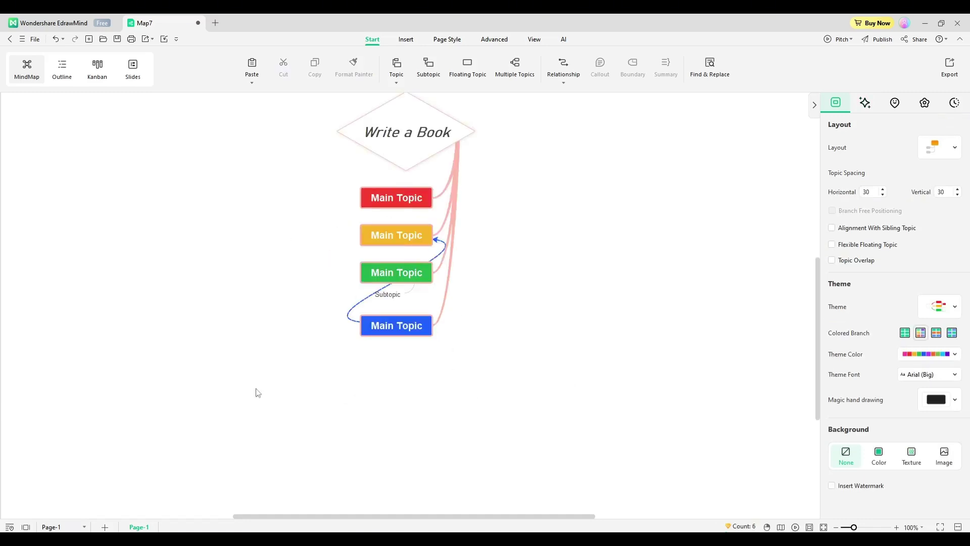
scroll(438, 398, down, 1)
scroll(14, 382, up, 2)
Generate a new AI mind map from the one-sentence prompt "A Psychological Thriller Novel".
click(44, 25)
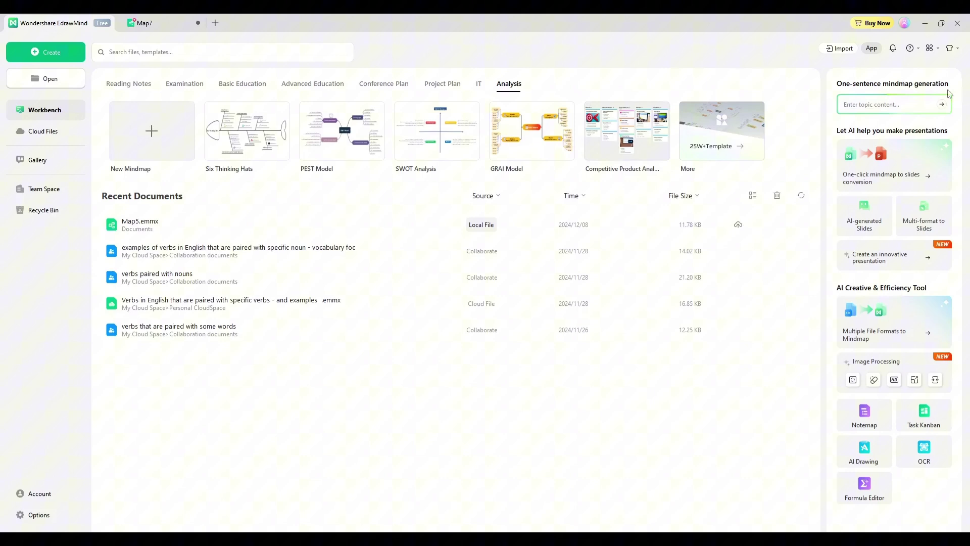
click(894, 105)
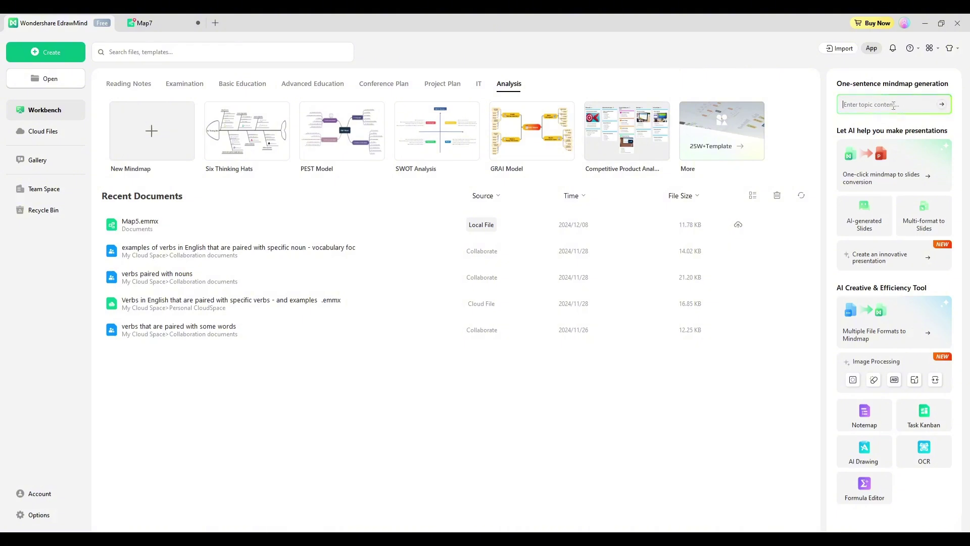
text(A Psychological Thriller Novel)
click(942, 104)
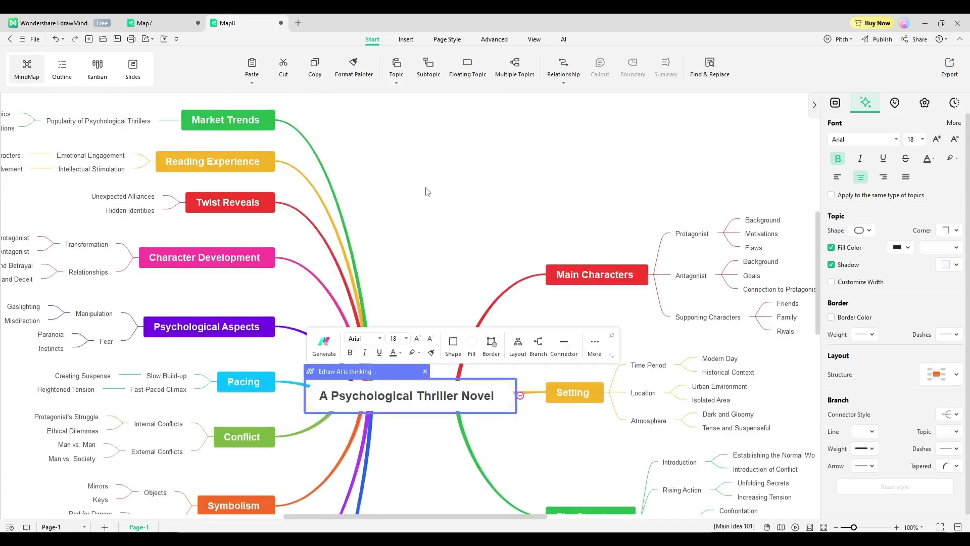
Examine the generated thriller novel mind map, including its branches on characters, setting, plot structure, conflict and reader engagement.
scroll(406, 307, down, 8)
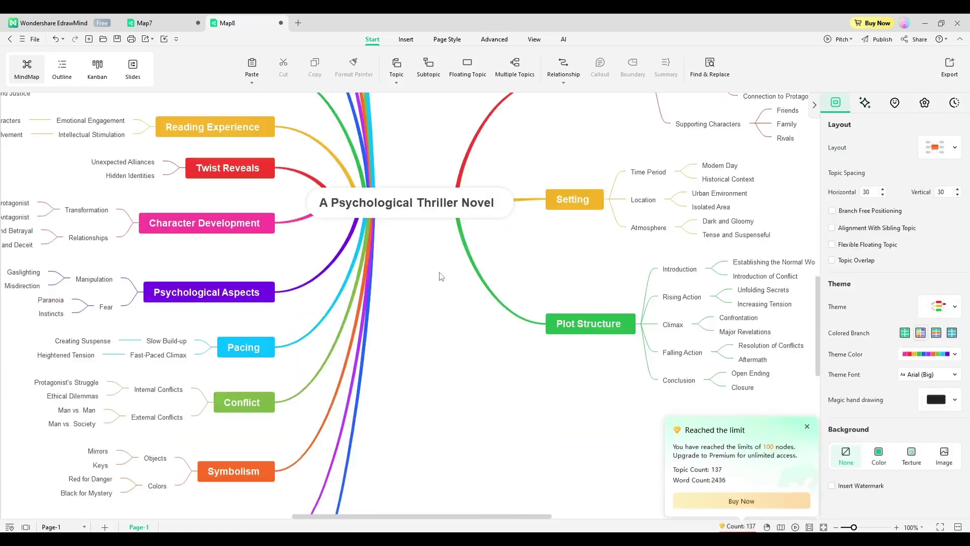
scroll(530, 283, down, 6)
scroll(571, 233, up, 3)
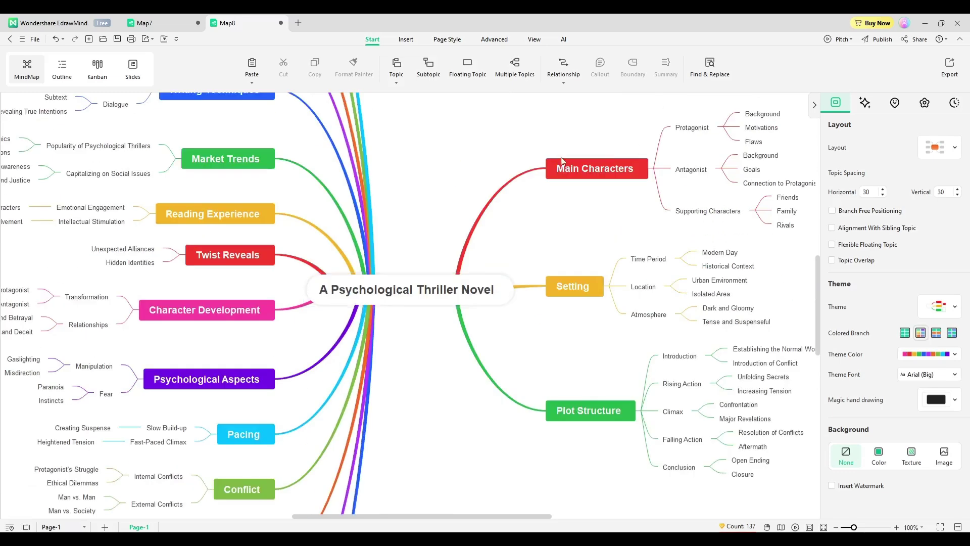
scroll(576, 212, up, 5)
scroll(590, 252, down, 5)
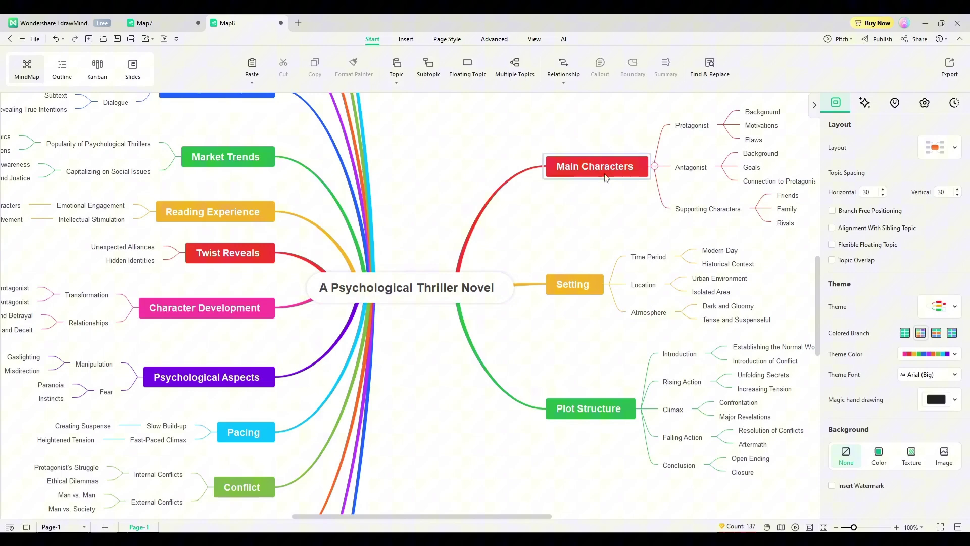
scroll(546, 332, up, 9)
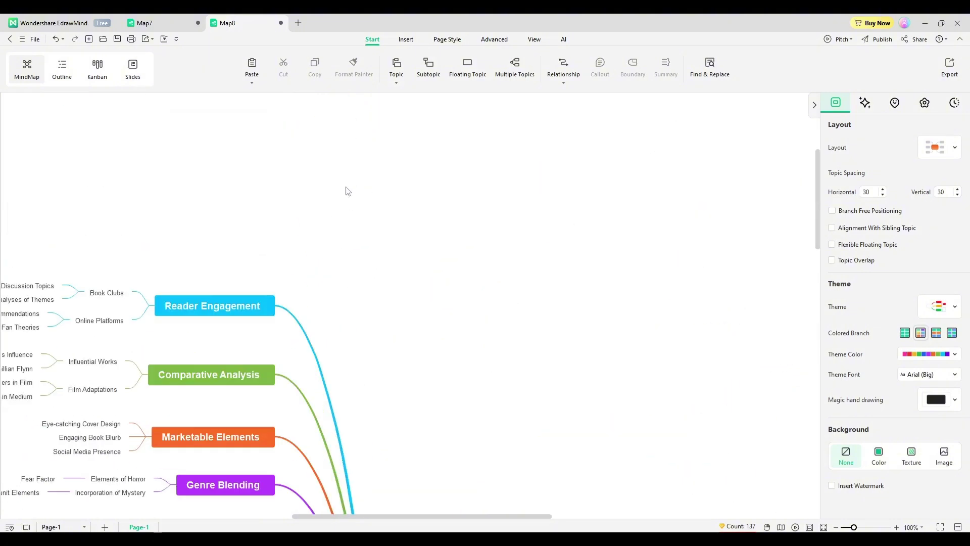
scroll(344, 190, down, 15)
click(253, 446)
scroll(490, 431, up, 4)
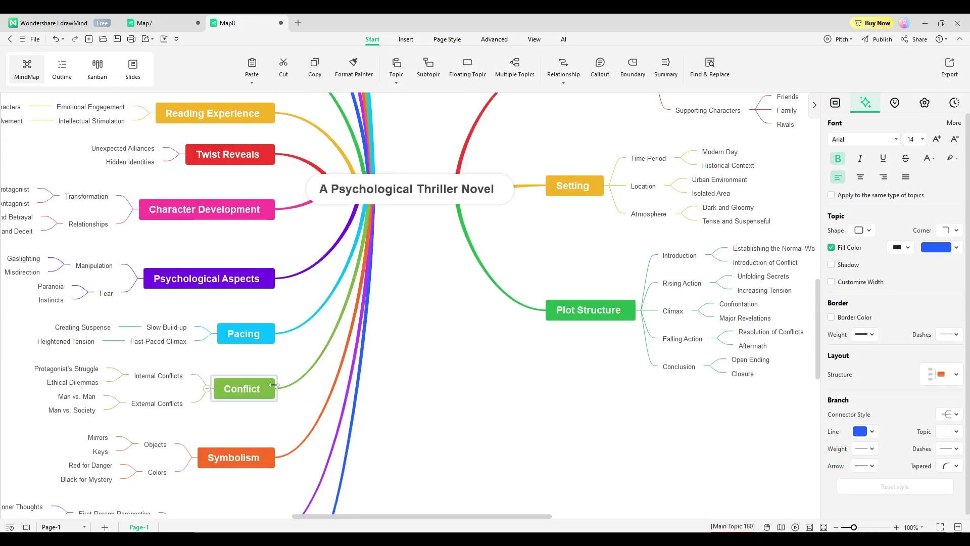
scroll(274, 391, down, 2)
scroll(275, 391, up, 4)
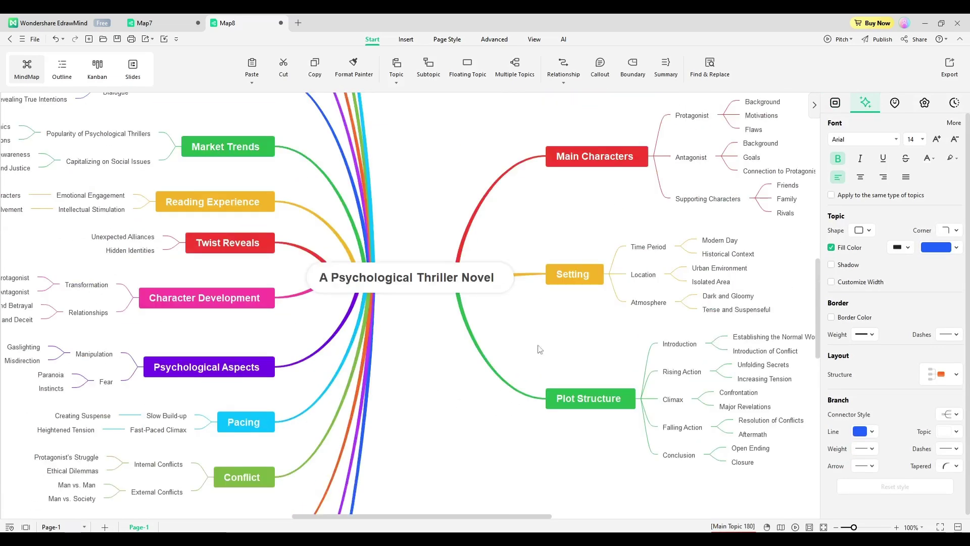
click(565, 275)
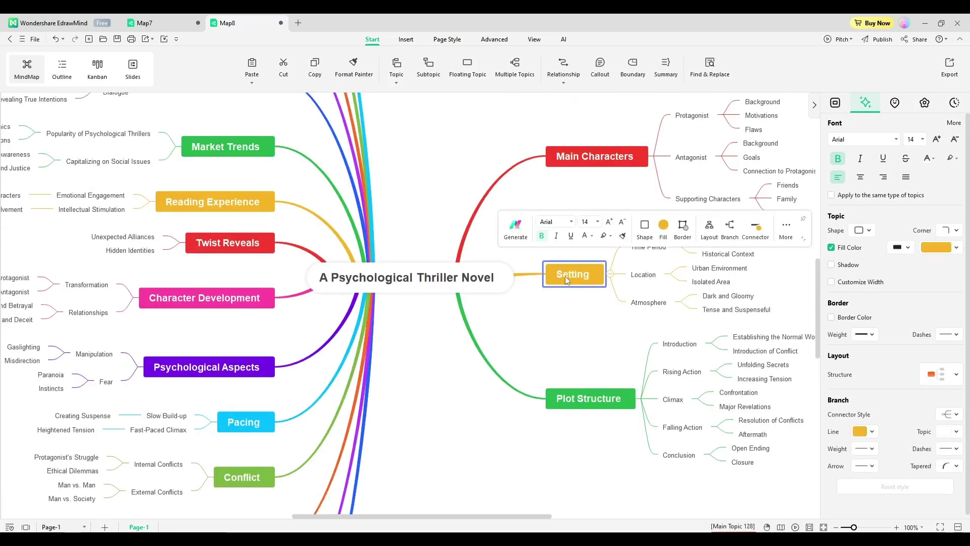
click(465, 409)
scroll(258, 369, up, 8)
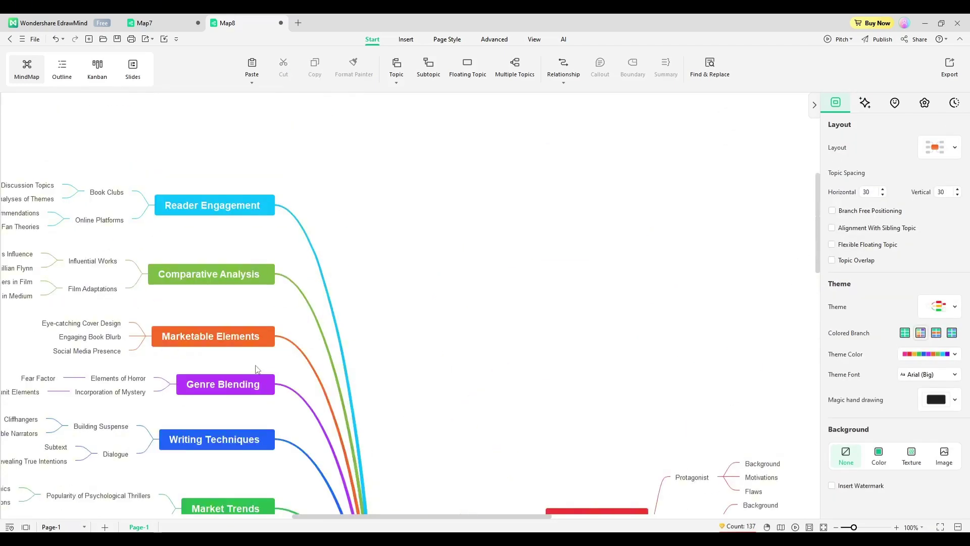
scroll(257, 370, down, 12)
scroll(303, 341, up, 4)
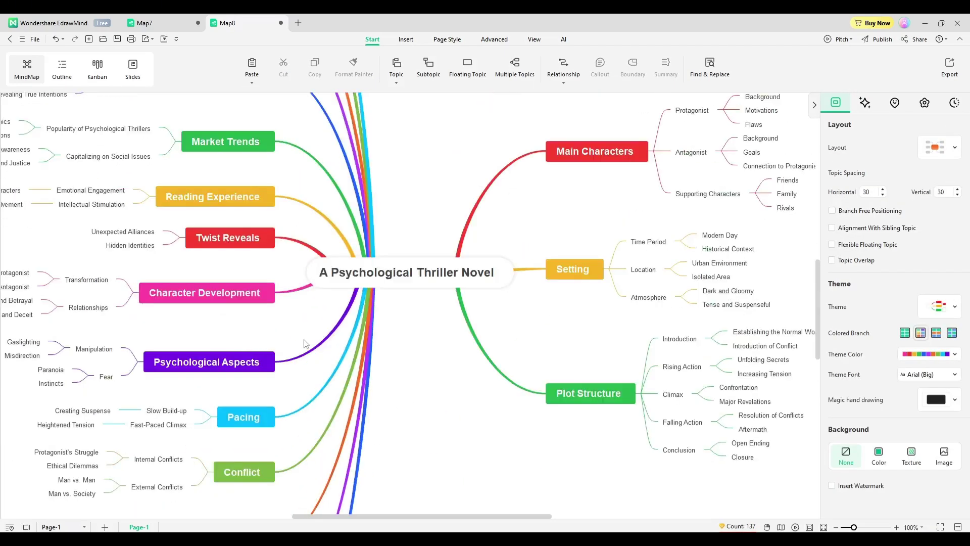
Set the central topic's text to Cambria, size 17, italic.
scroll(306, 343, down, 1)
click(347, 254)
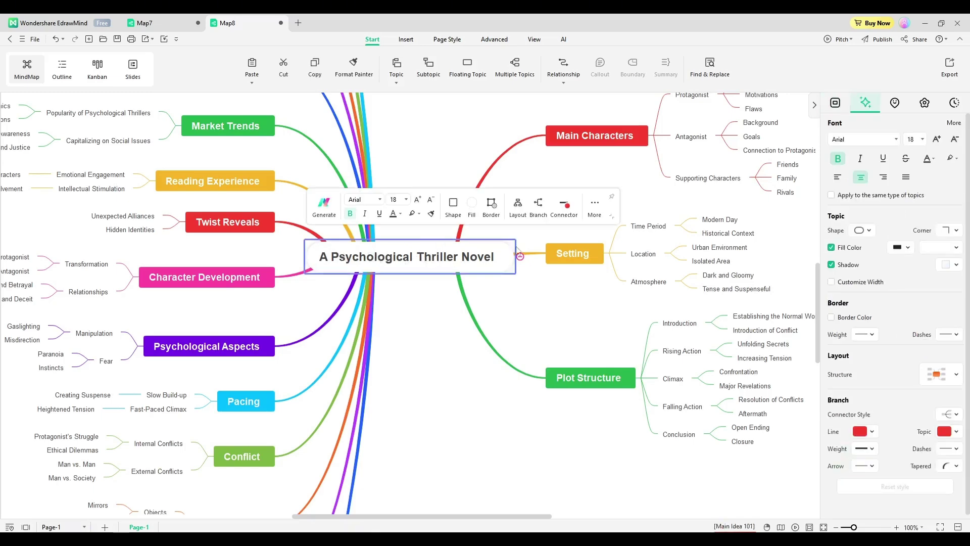
click(380, 199)
scroll(435, 303, down, 5)
click(436, 305)
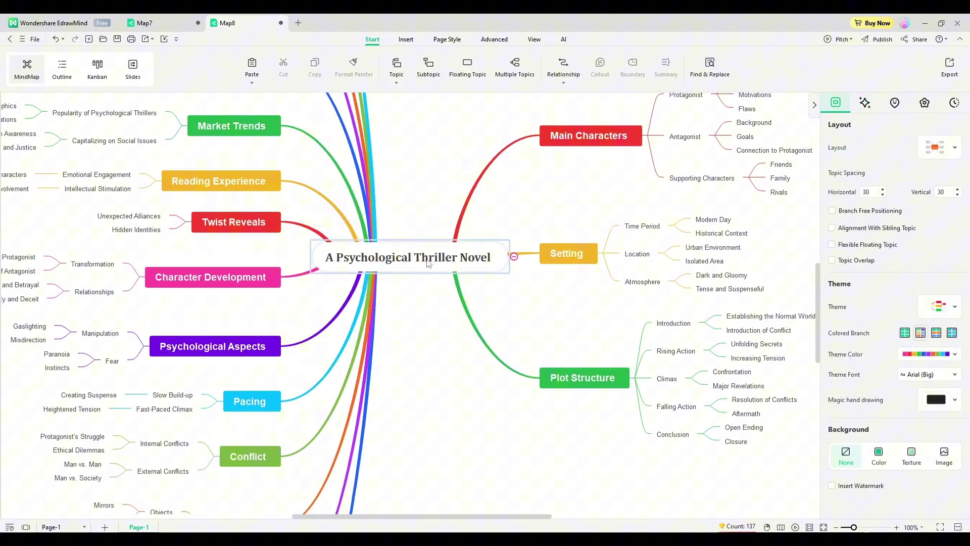
click(427, 261)
click(414, 201)
click(410, 290)
click(429, 201)
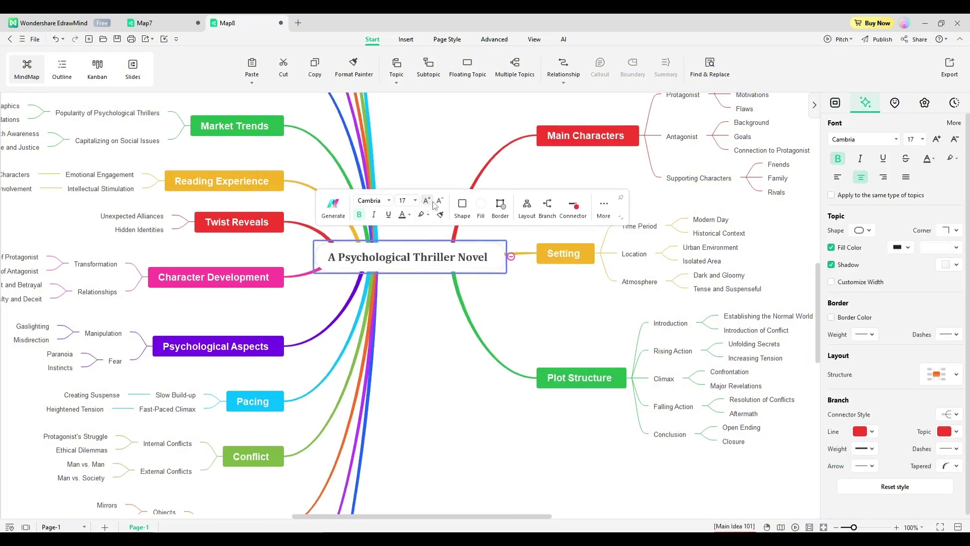
click(373, 214)
Give the central topic a rectangle shape with a light beige fill and a dark border.
click(462, 206)
click(476, 244)
click(485, 205)
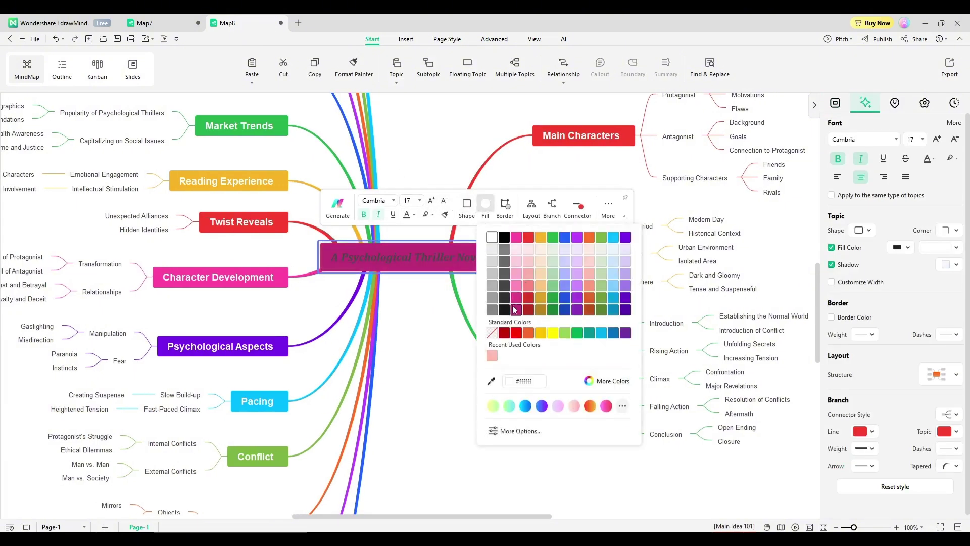
click(539, 260)
click(505, 204)
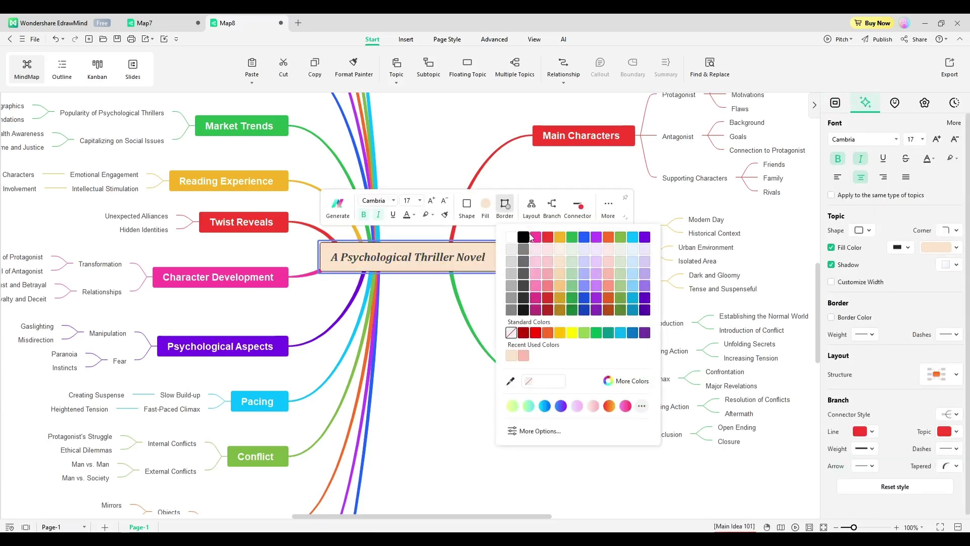
click(525, 237)
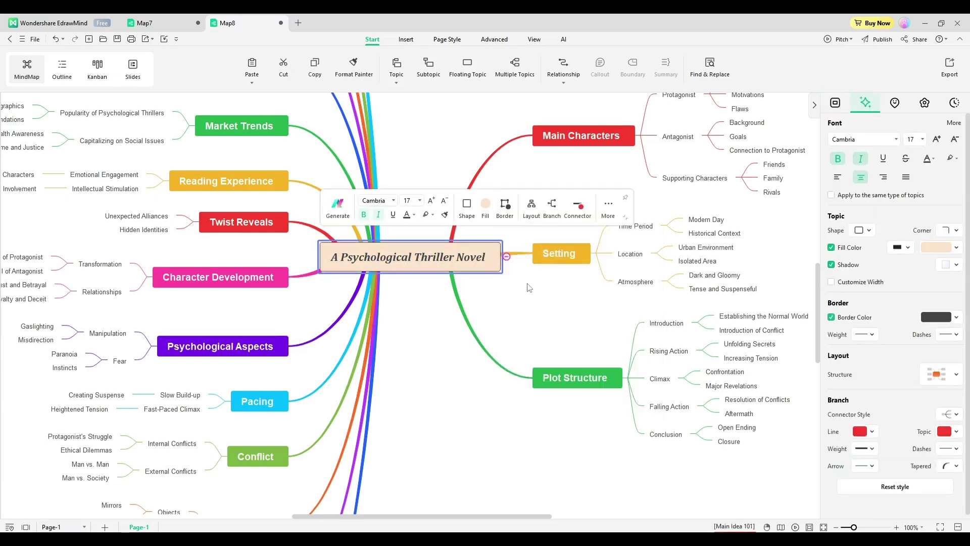
Try the Reverse mind map layout on the central topic, followed by the Left layout.
click(529, 205)
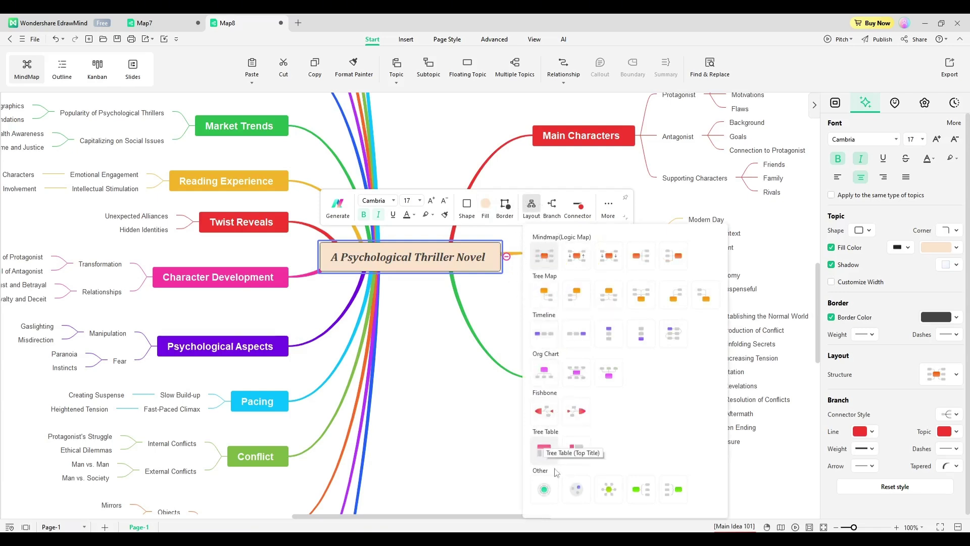
click(584, 255)
click(532, 255)
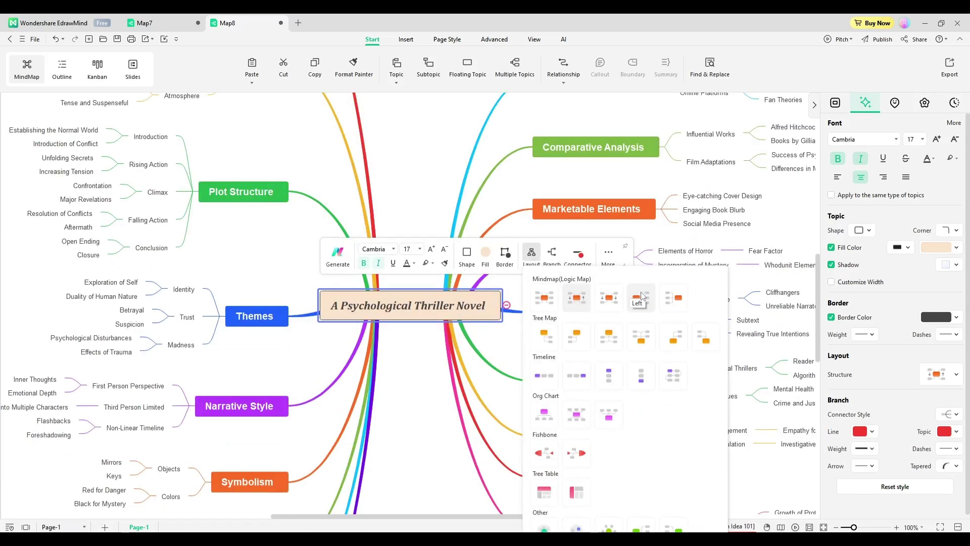
click(641, 300)
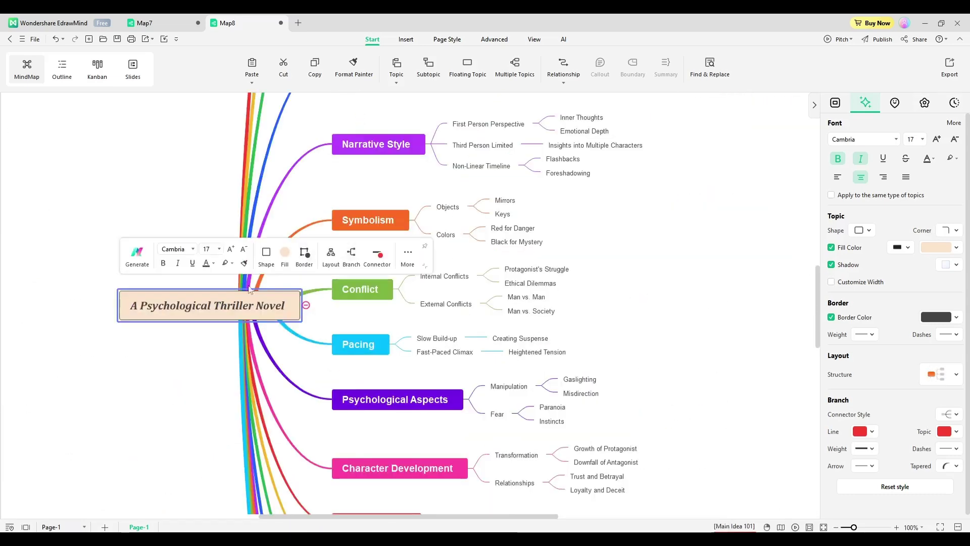
Try a two-sided upward tree map layout on the map, followed by a timeline layout.
click(326, 256)
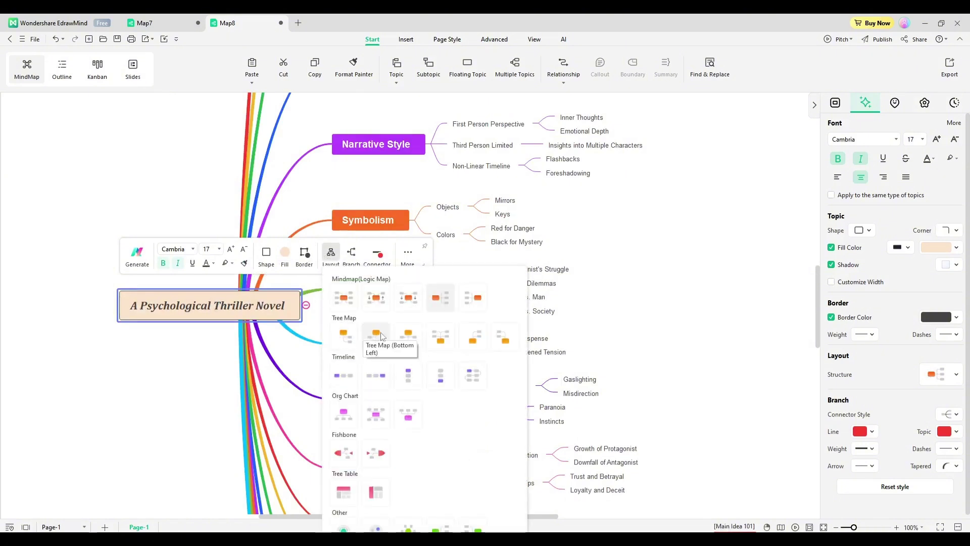
click(437, 336)
click(545, 246)
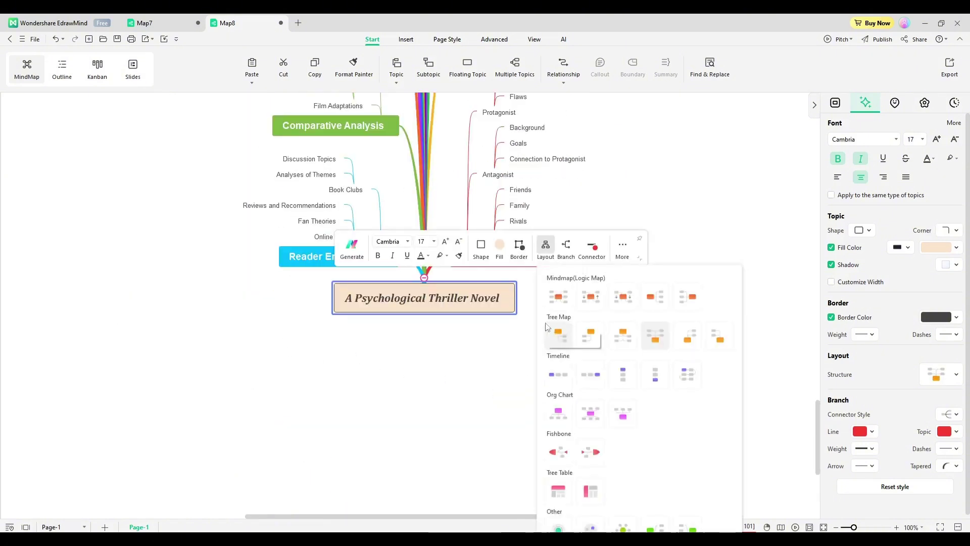
click(688, 374)
Try an org chart layout on the map, followed by a tree table layout.
scroll(659, 352, up, 5)
click(258, 394)
click(371, 341)
click(380, 416)
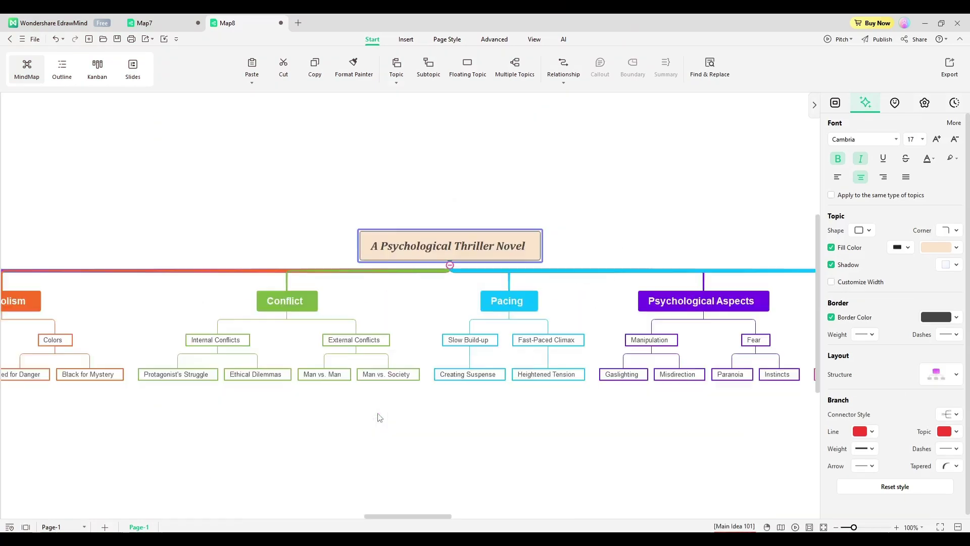
scroll(380, 417, down, 2)
click(392, 154)
click(503, 202)
click(522, 405)
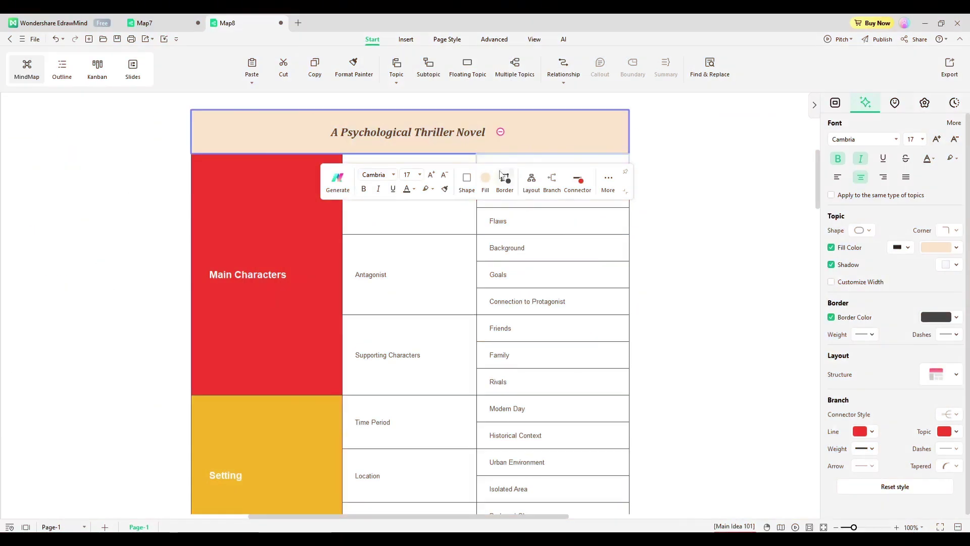
Try the bubble layout with circular topics around the central topic and view the whole map.
click(532, 181)
click(608, 464)
click(835, 528)
click(836, 528)
click(835, 527)
click(835, 527)
click(836, 527)
click(922, 527)
click(913, 511)
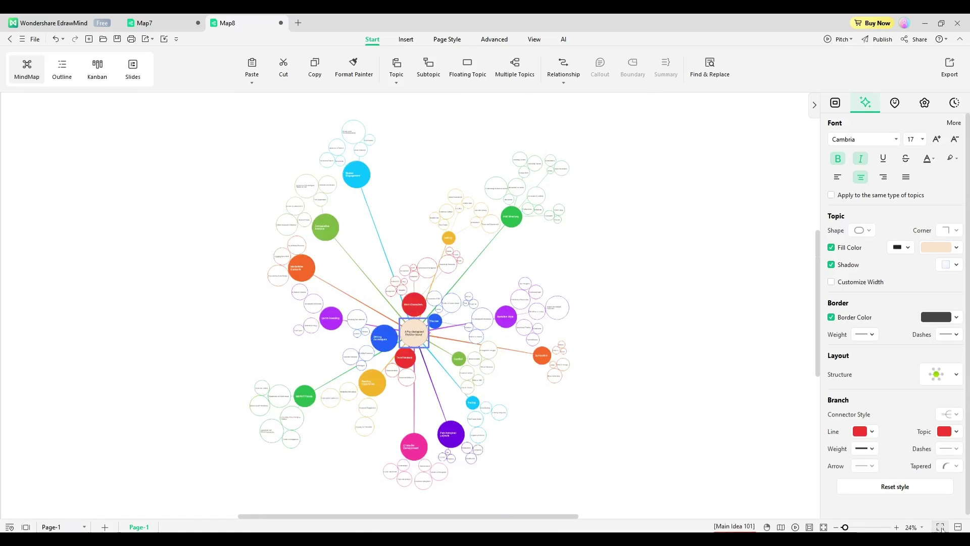
scroll(606, 364, up, 4)
scroll(606, 364, down, 2)
Change the map back to the two-sided mind map layout and give its branches a curved connector style.
click(595, 211)
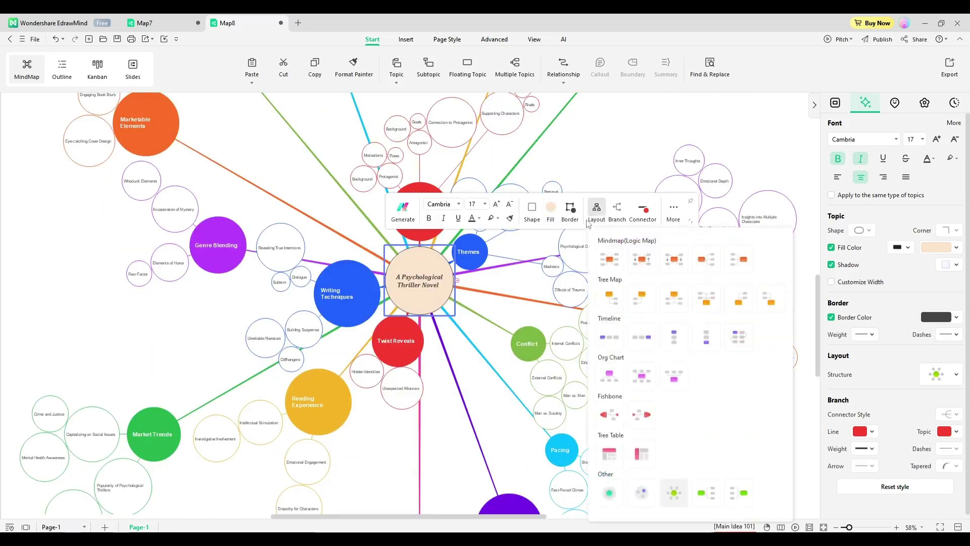
click(610, 259)
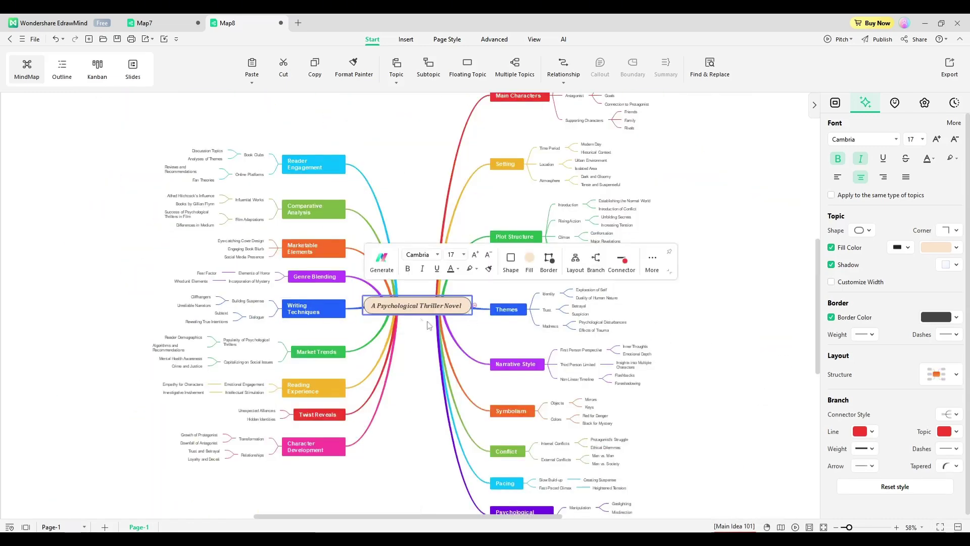
click(595, 258)
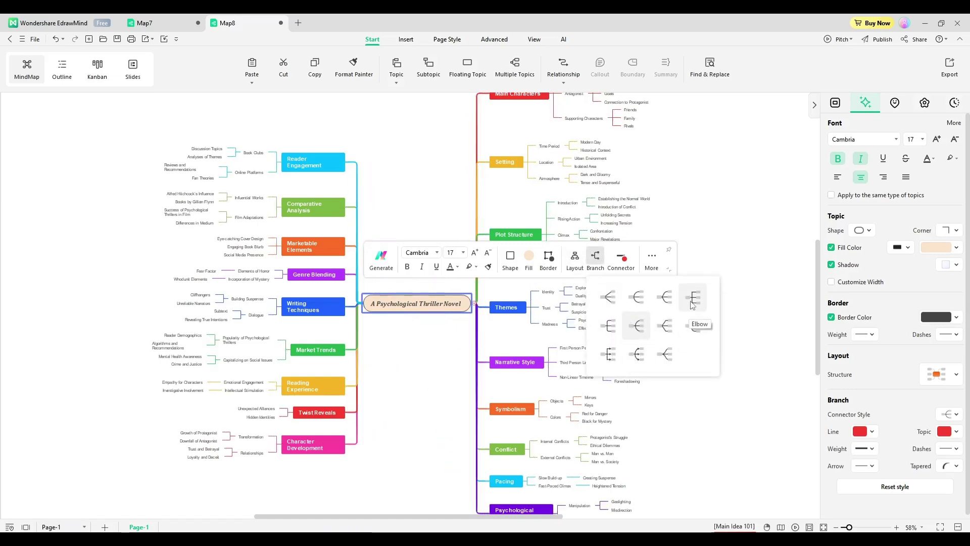
click(631, 294)
click(621, 257)
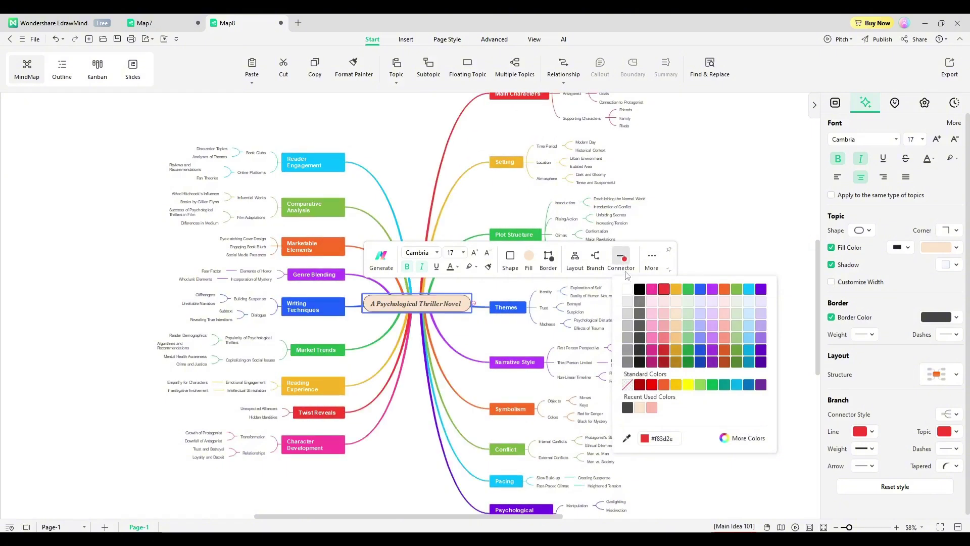
Use AI to rewrite the central topic's text in a More Interesting tone.
click(381, 257)
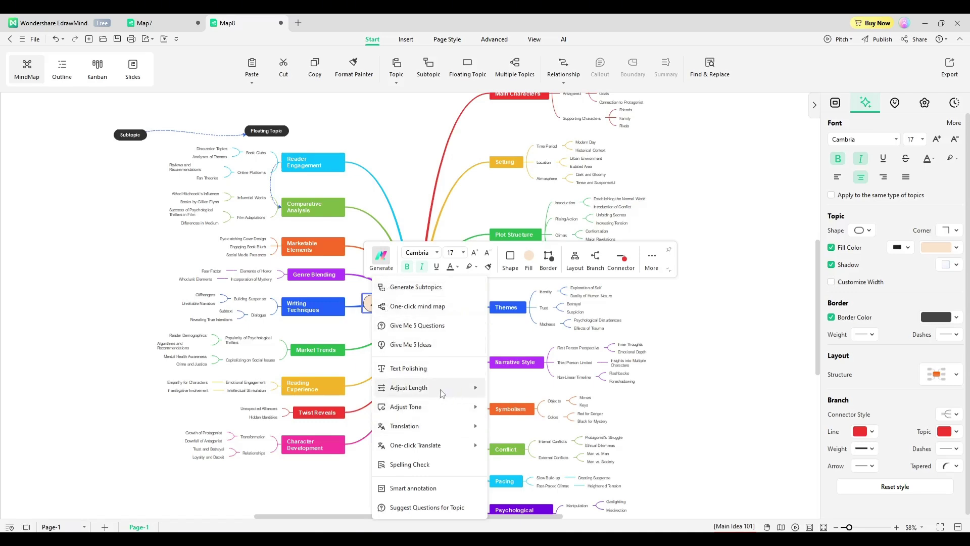
mouse_move(432, 413)
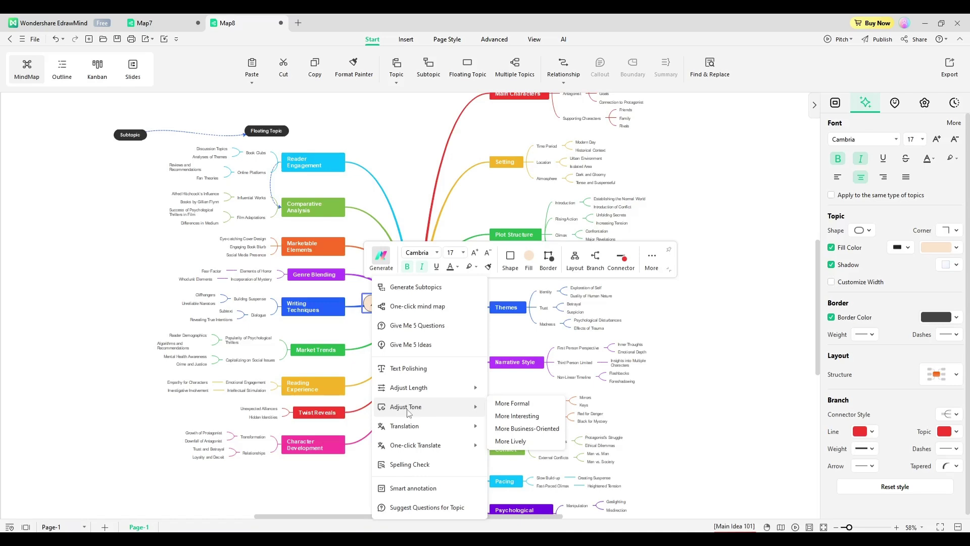
click(510, 415)
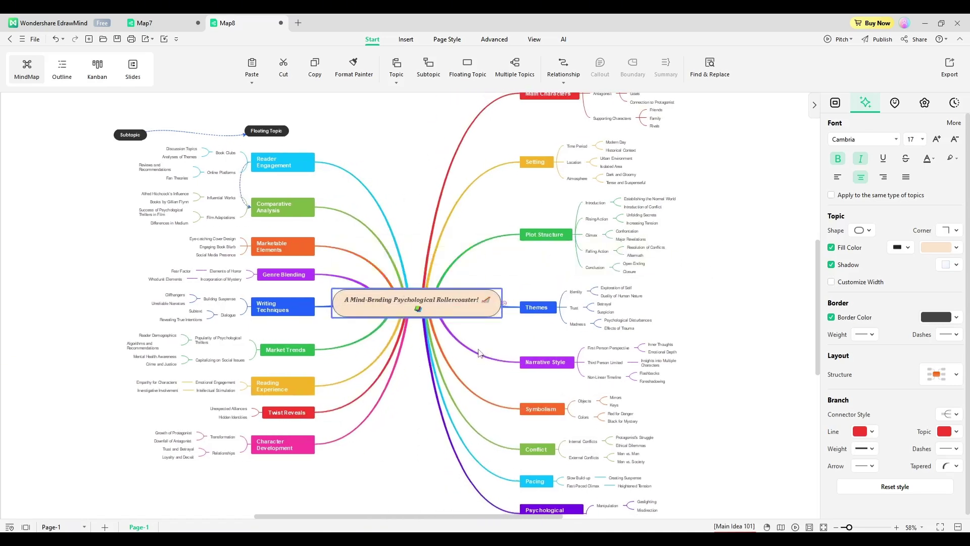
Translate the map's topics into German with One-click Translate and look over the translated branches.
click(350, 249)
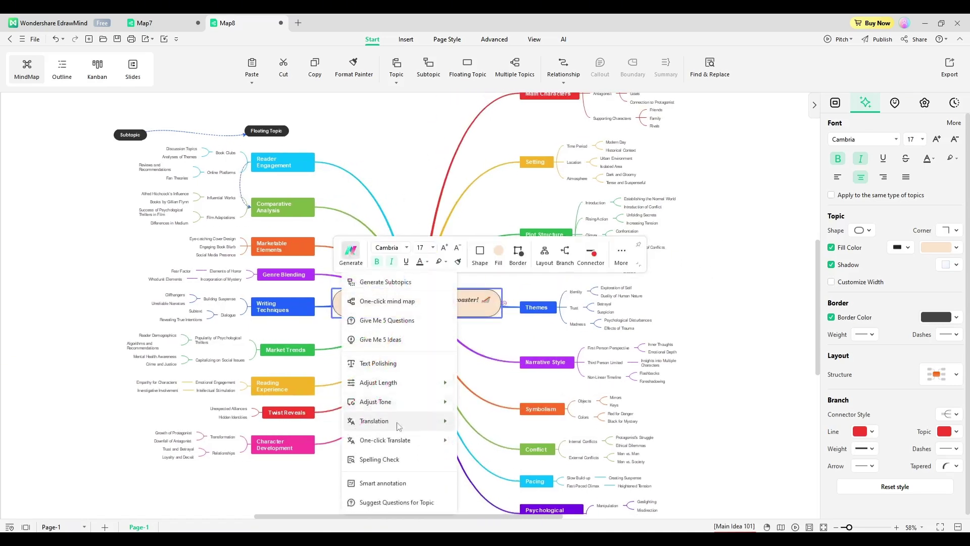
mouse_move(416, 439)
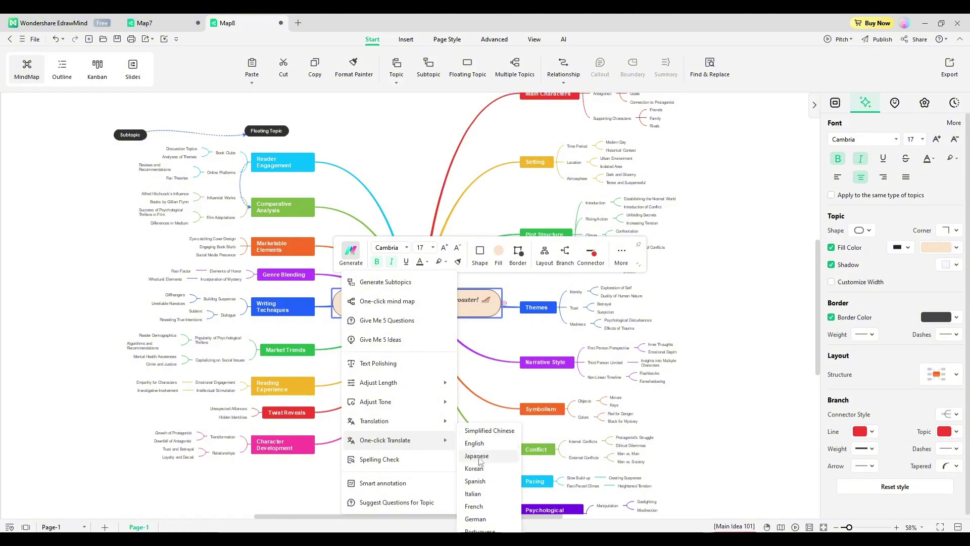
click(477, 518)
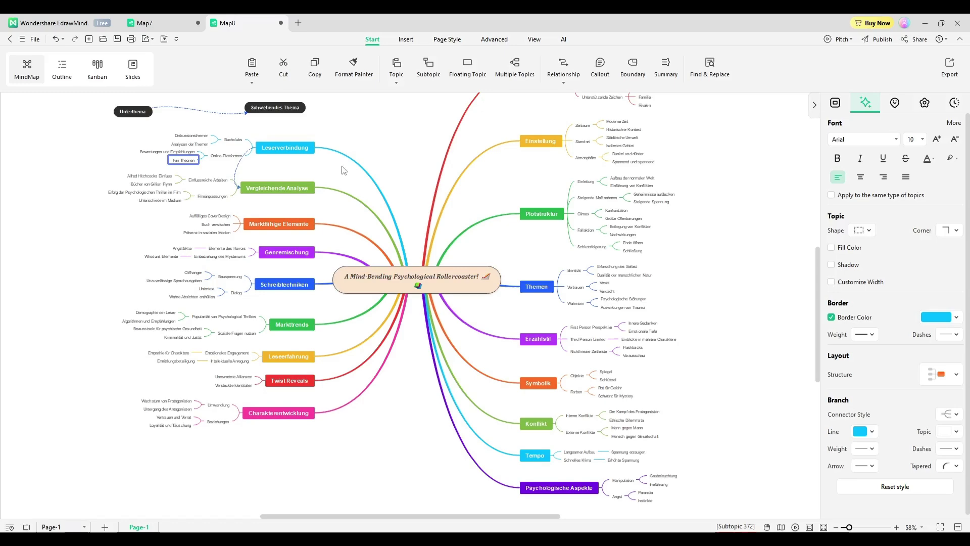
click(181, 185)
click(225, 227)
scroll(622, 196, up, 5)
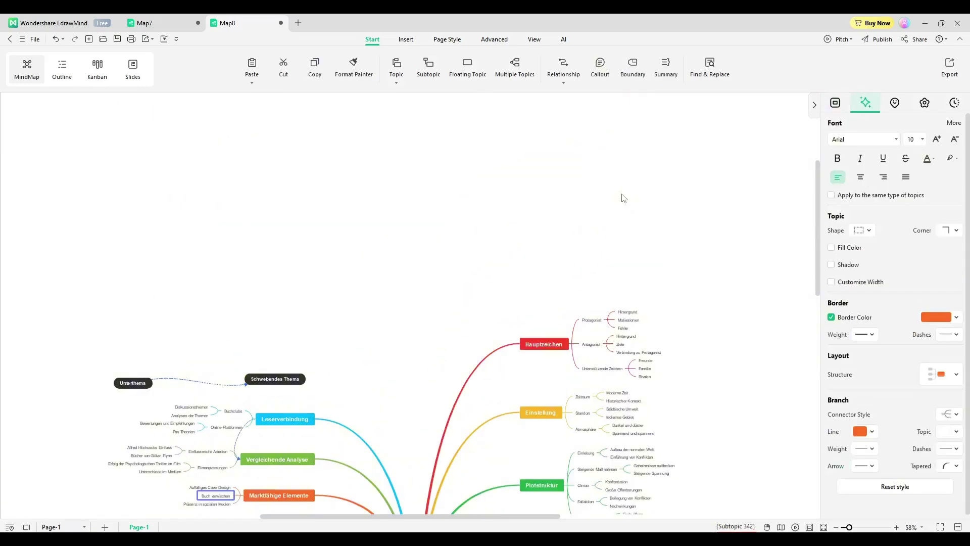
scroll(542, 143, down, 5)
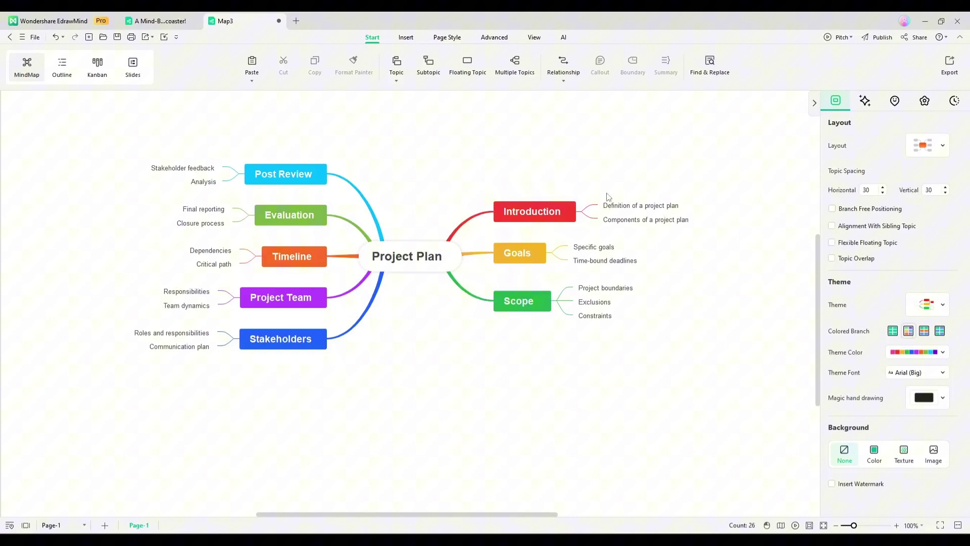
Show the Project Plan mind map in full-screen view and exit it.
drag(137, 129, 109, 155)
click(311, 204)
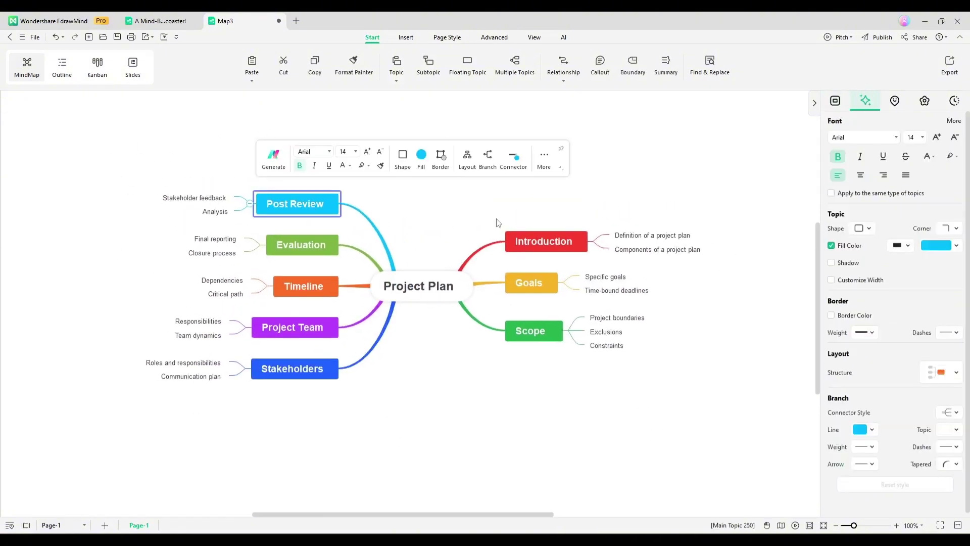
click(425, 236)
click(823, 525)
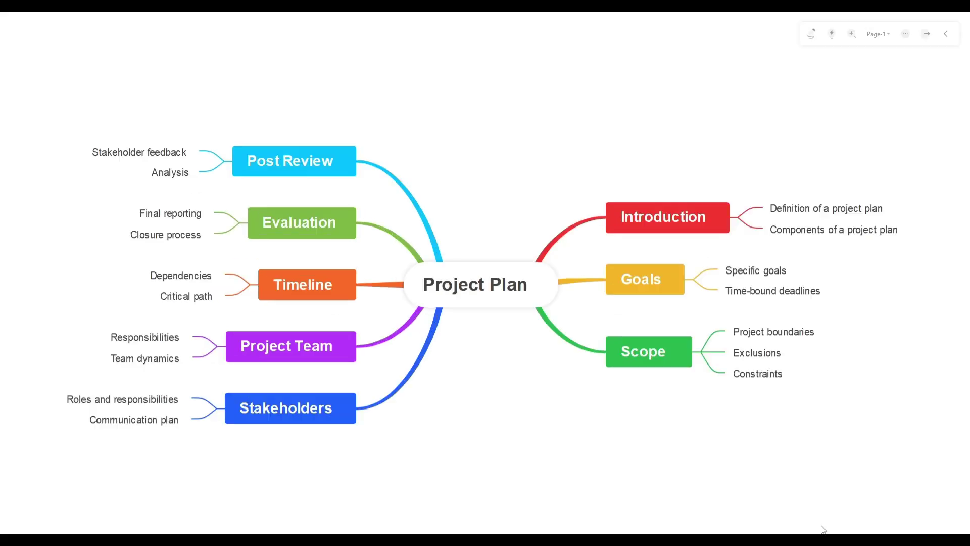
key(Escape)
Play the Project Plan mind map as a slideshow, advance past the Goals slide and exit.
click(809, 525)
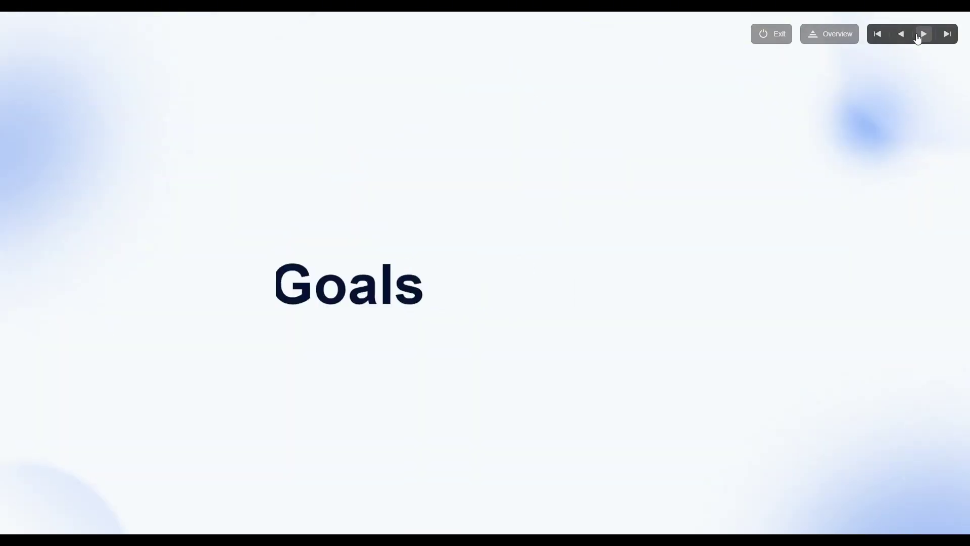
click(924, 34)
key(Escape)
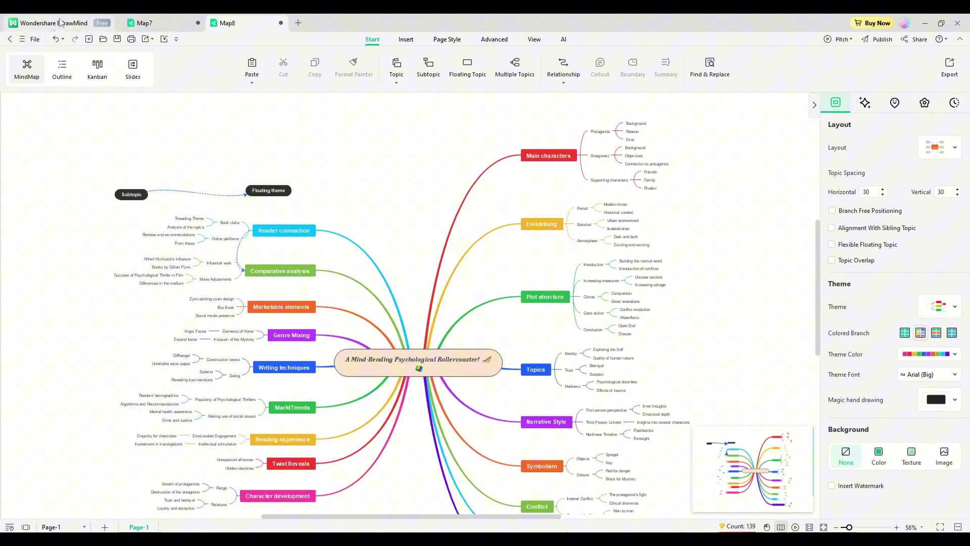
Switch the psychological thriller map to outline view and set the outline width to Widescreen.
click(63, 71)
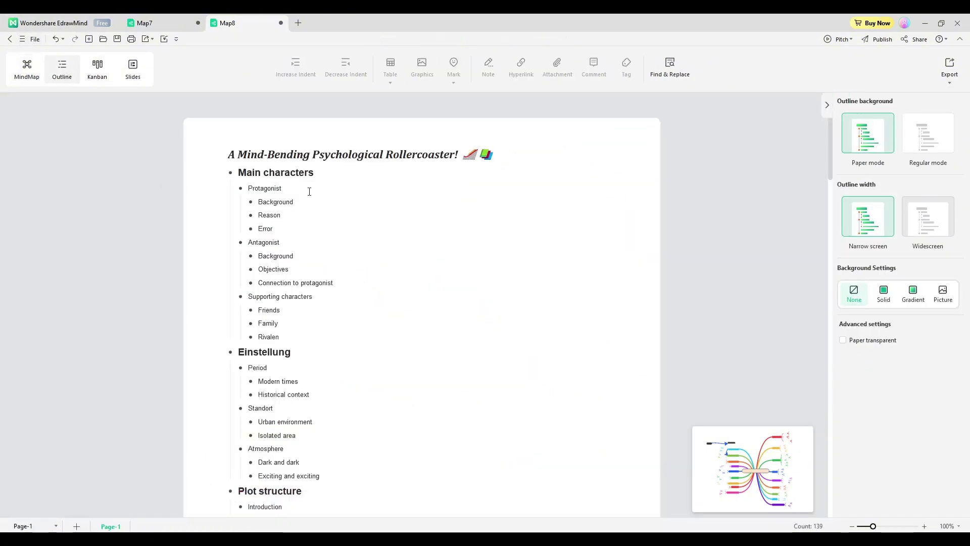
scroll(309, 191, down, 15)
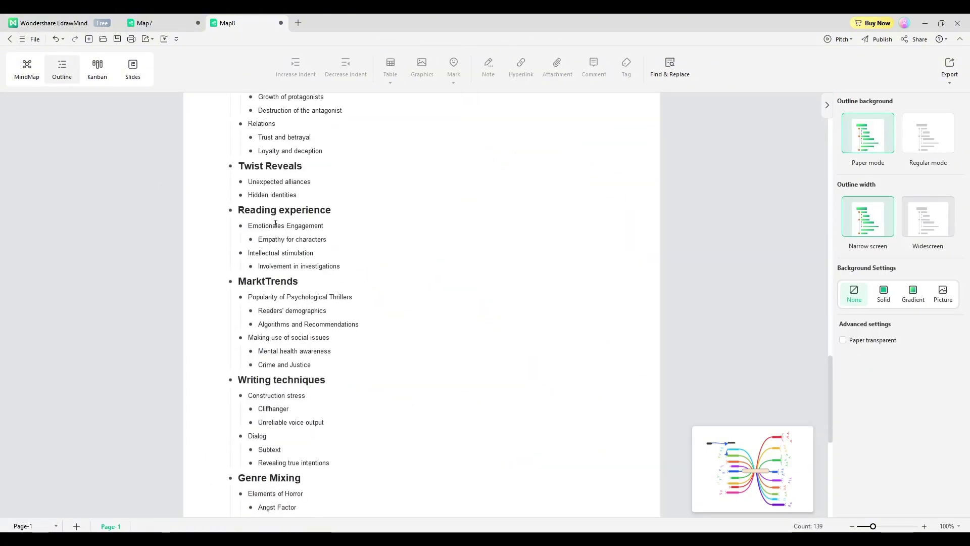
scroll(276, 224, down, 8)
scroll(389, 329, up, 20)
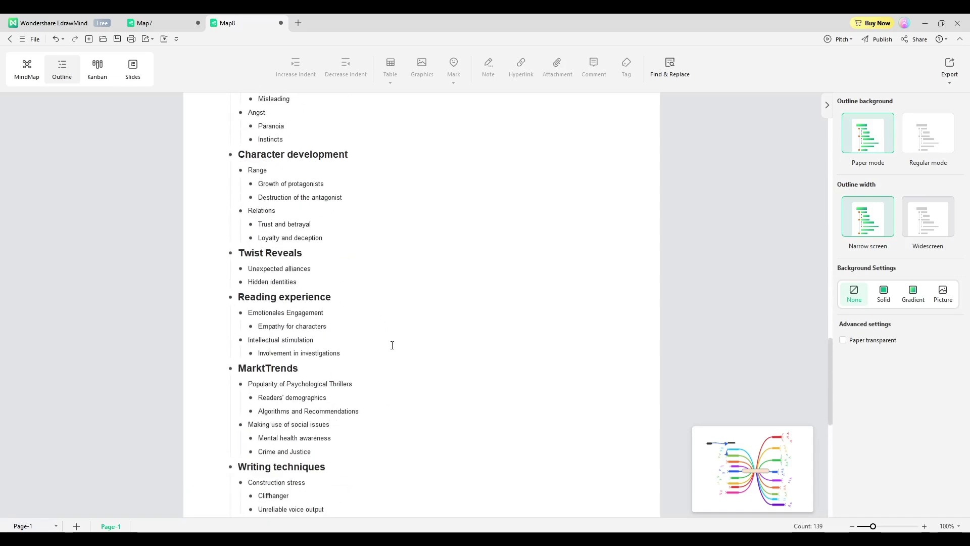
drag(829, 163, 825, 176)
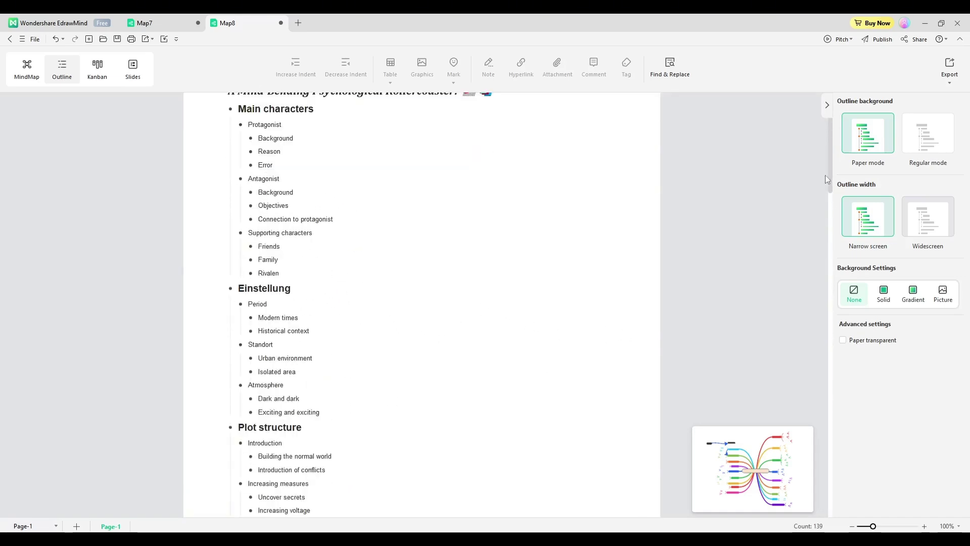
click(935, 223)
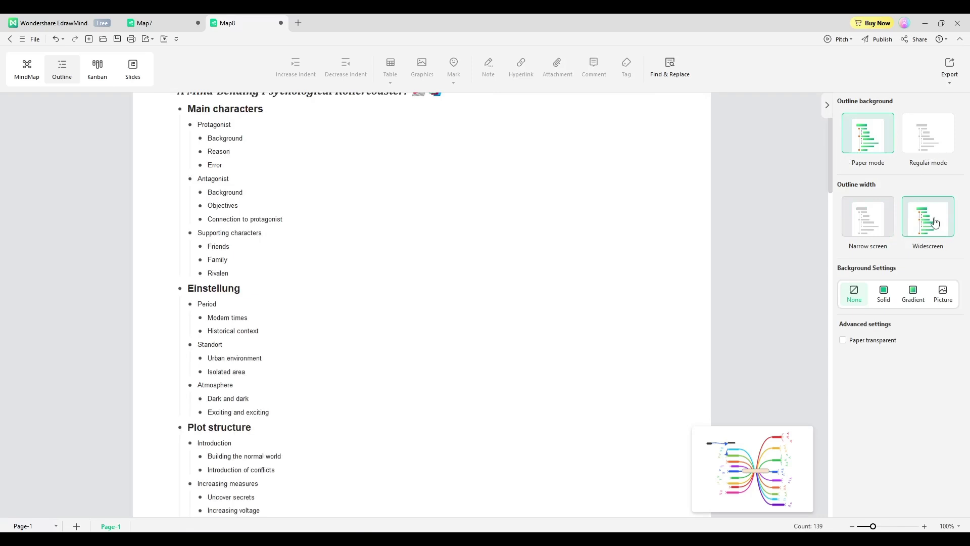
Set the outline width to Narrow screen, try Regular mode as the background, return to Paper mode and look over the outline.
click(880, 230)
click(928, 154)
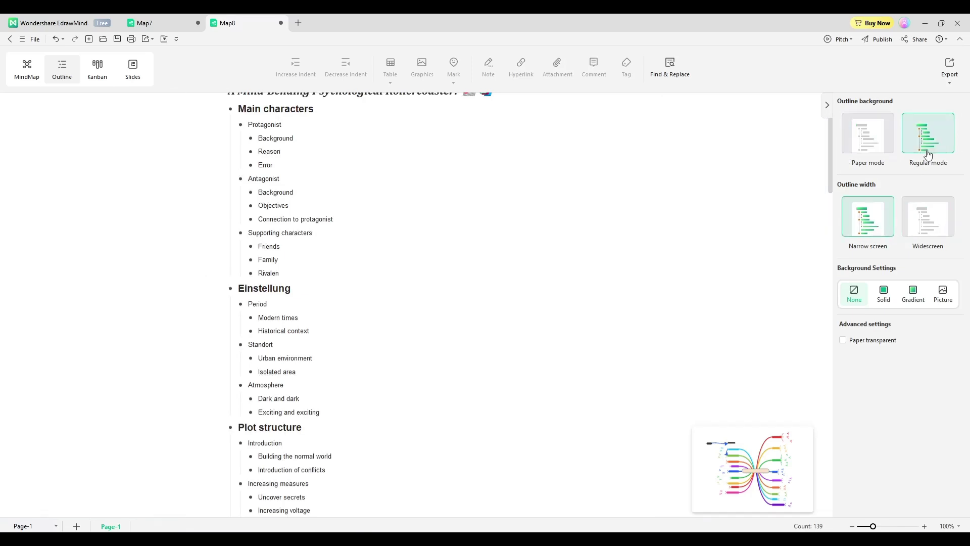
click(880, 149)
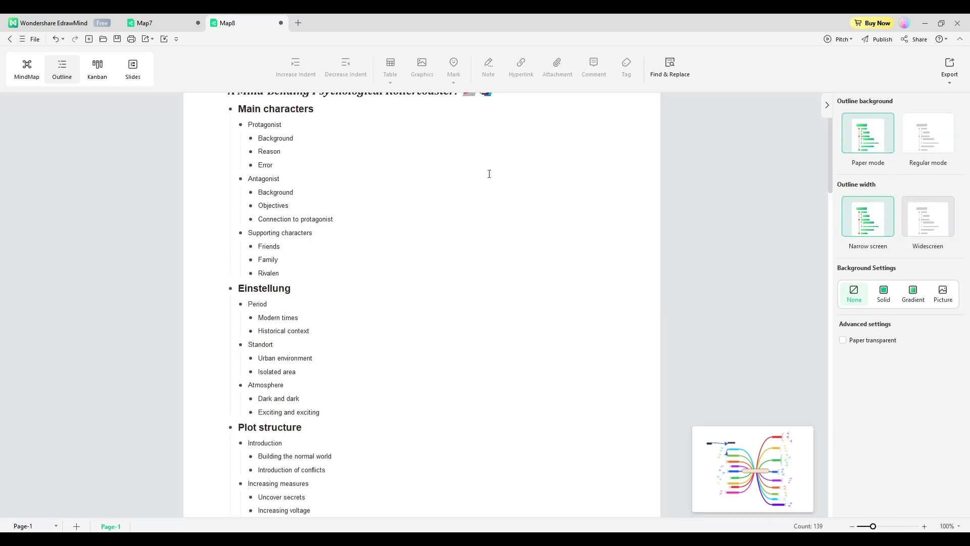
scroll(343, 260, down, 5)
click(281, 245)
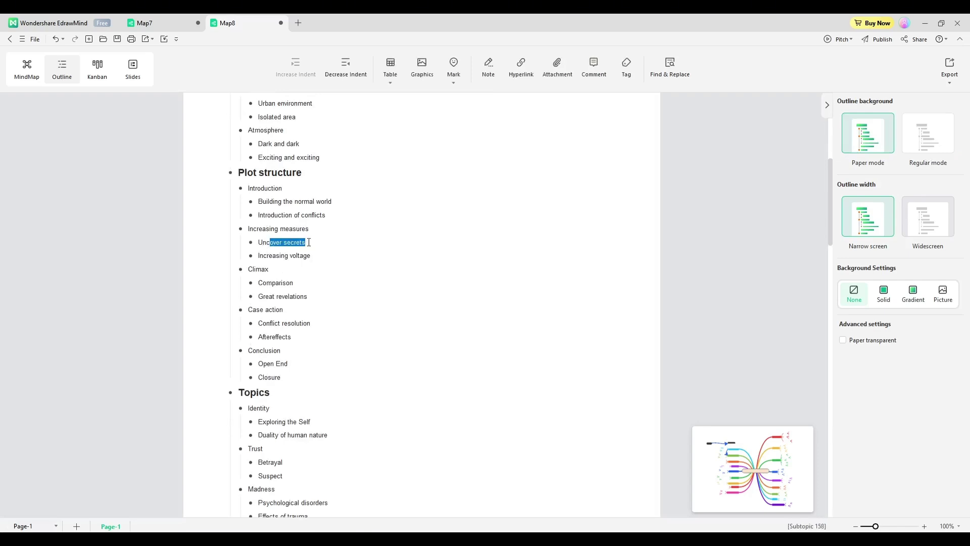
Switch the thriller map to Kanban view and select the Supporting characters card.
click(98, 69)
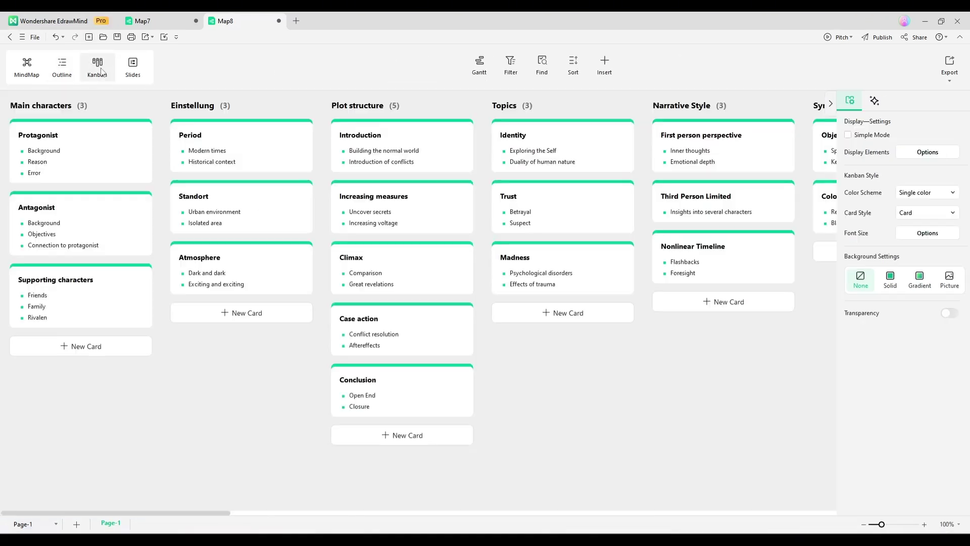
click(311, 273)
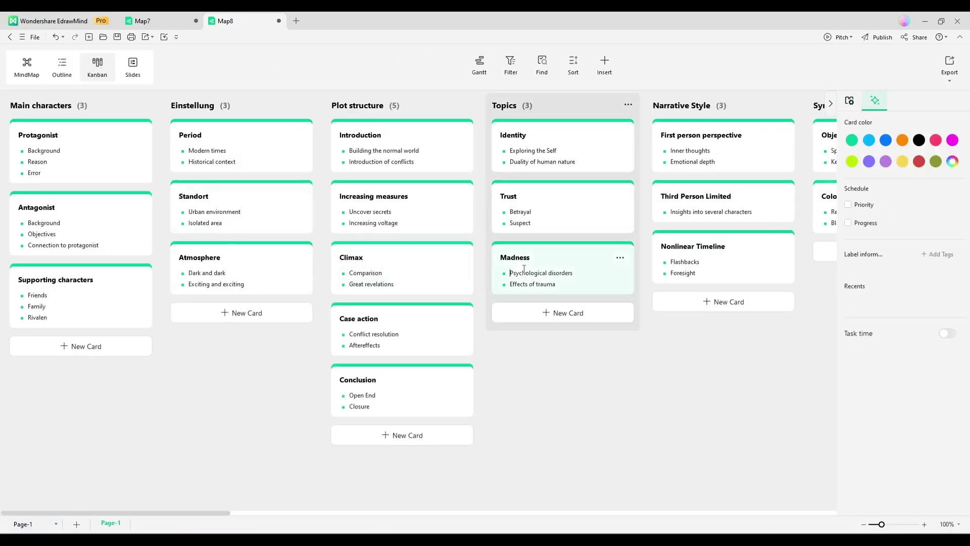
Convert the current map to slides and accept the generated slide outline with Smart adaptation.
click(136, 70)
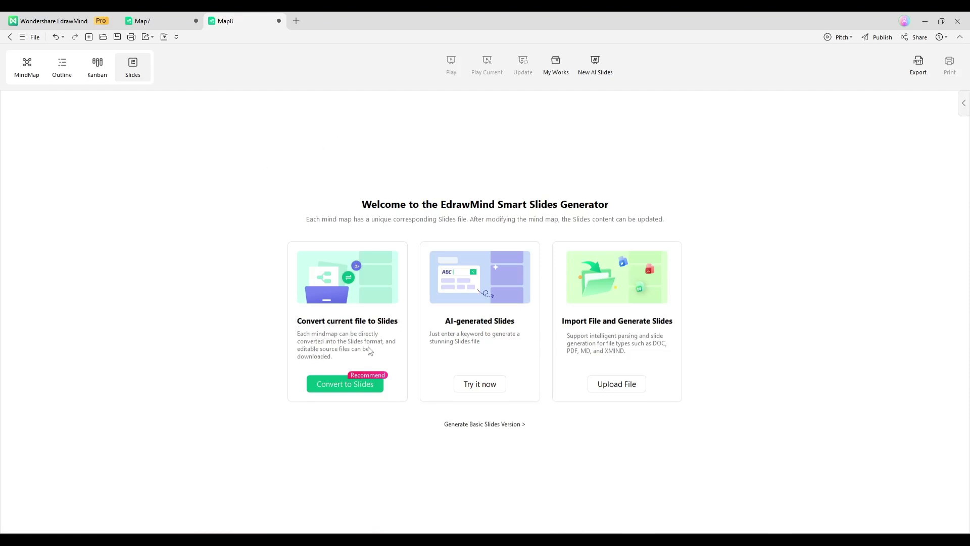
click(335, 388)
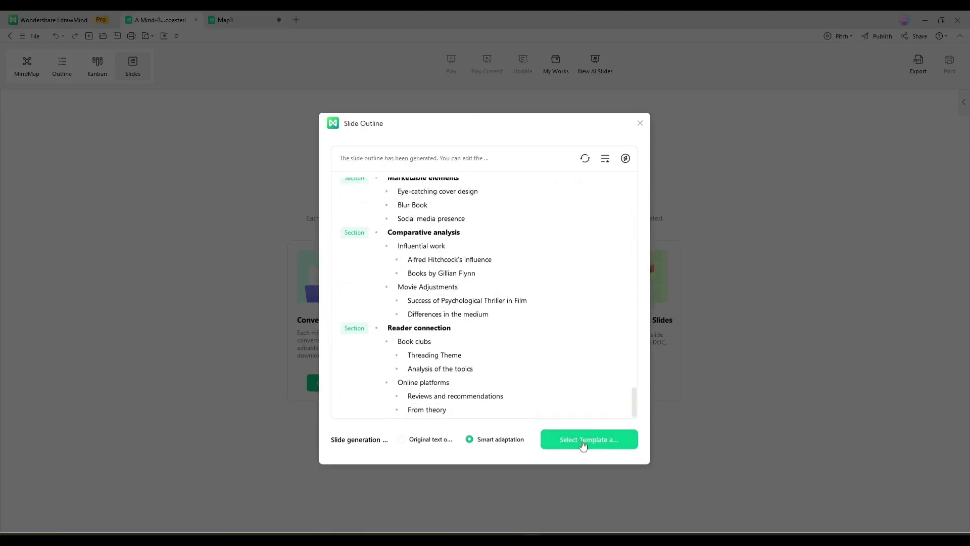
click(583, 443)
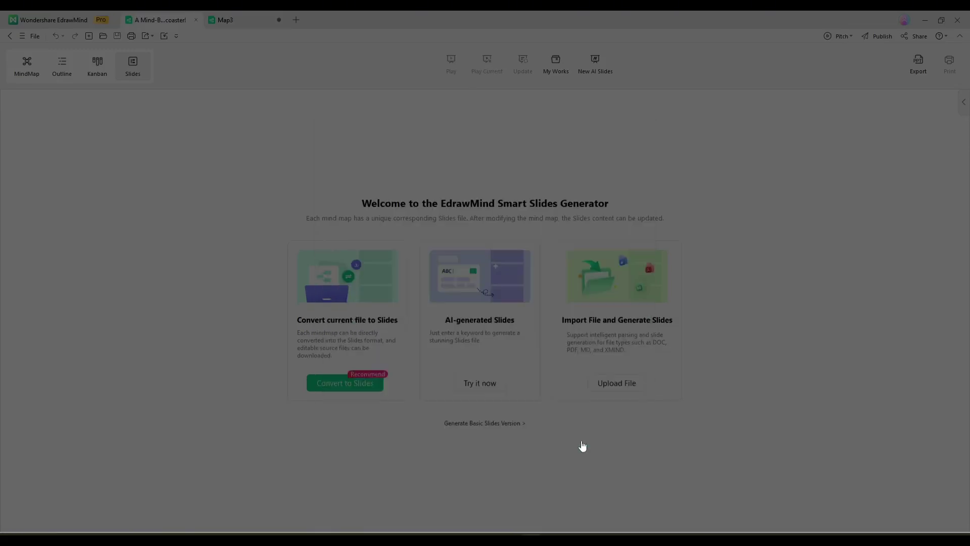
Preview several slide styles and generate the PPT with the grey hand-drawn travel doodle template.
scroll(701, 172, down, 10)
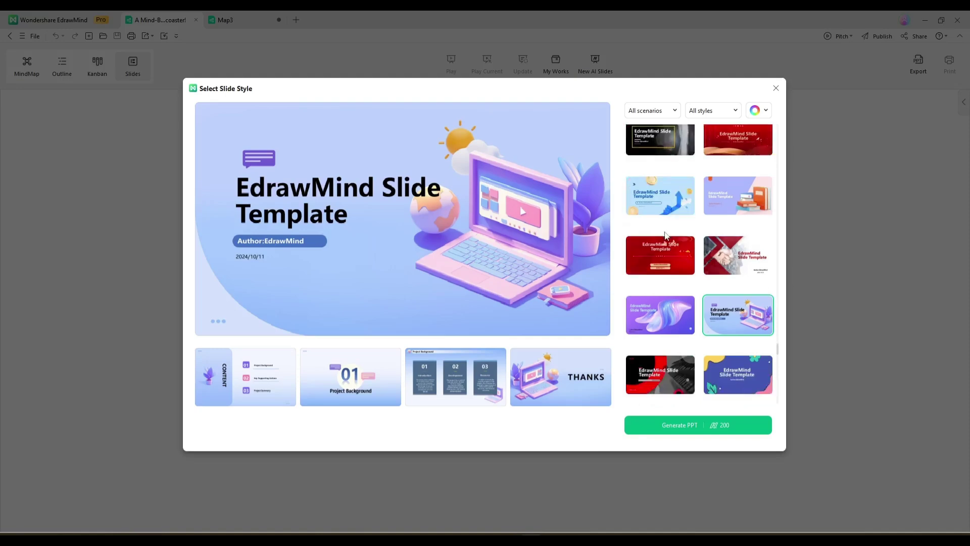
click(738, 248)
click(670, 313)
click(738, 309)
scroll(707, 318, down, 1)
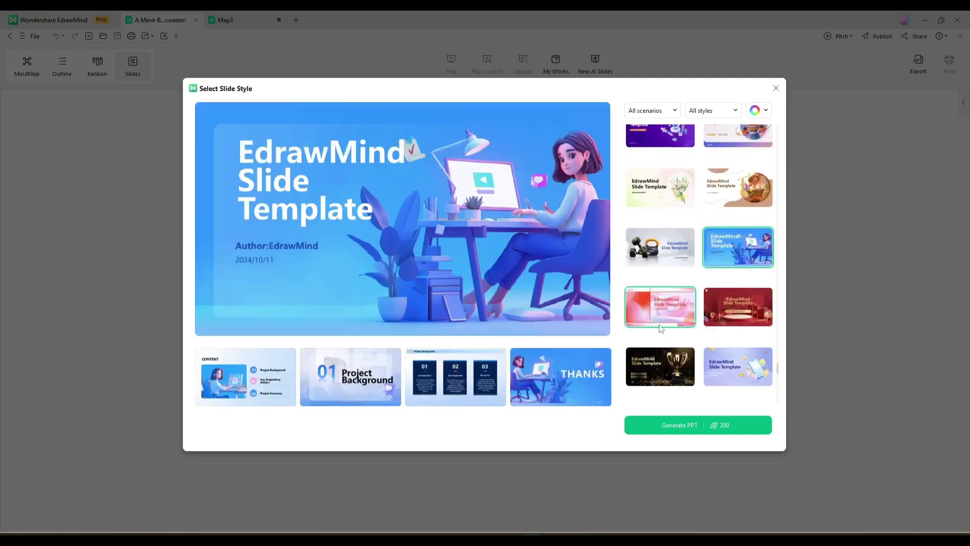
click(662, 368)
scroll(707, 367, down, 1)
click(737, 367)
scroll(727, 367, down, 1)
click(736, 365)
scroll(697, 367, down, 1)
click(665, 382)
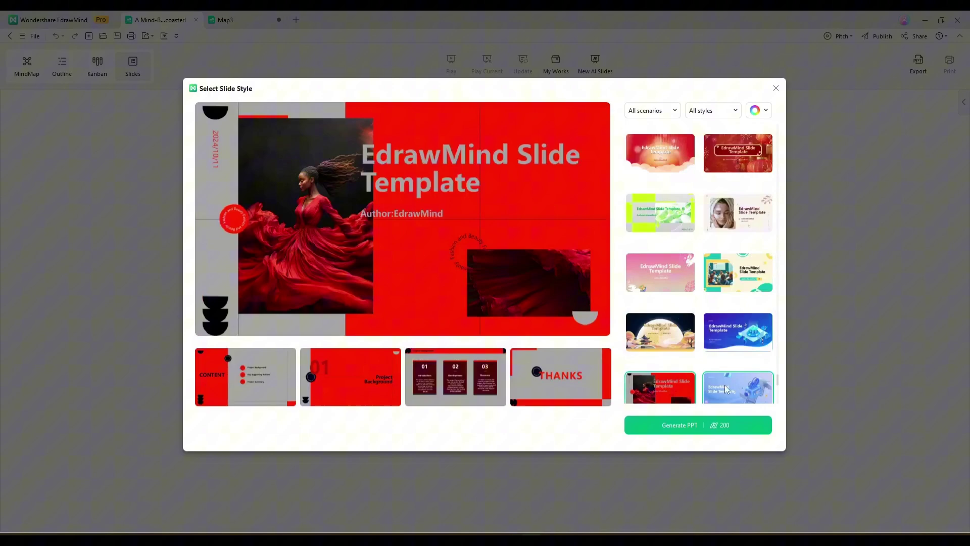
click(734, 382)
scroll(733, 354, down, 10)
click(733, 298)
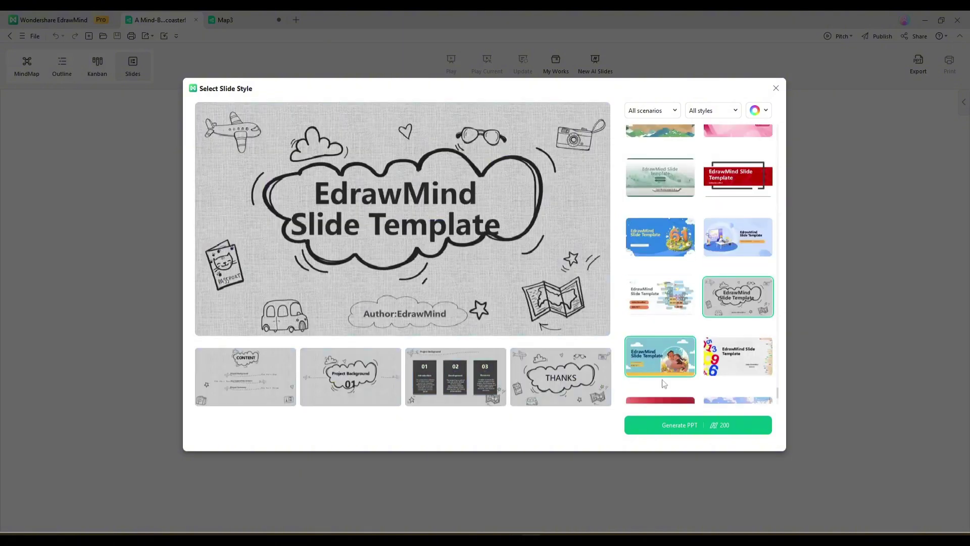
click(690, 428)
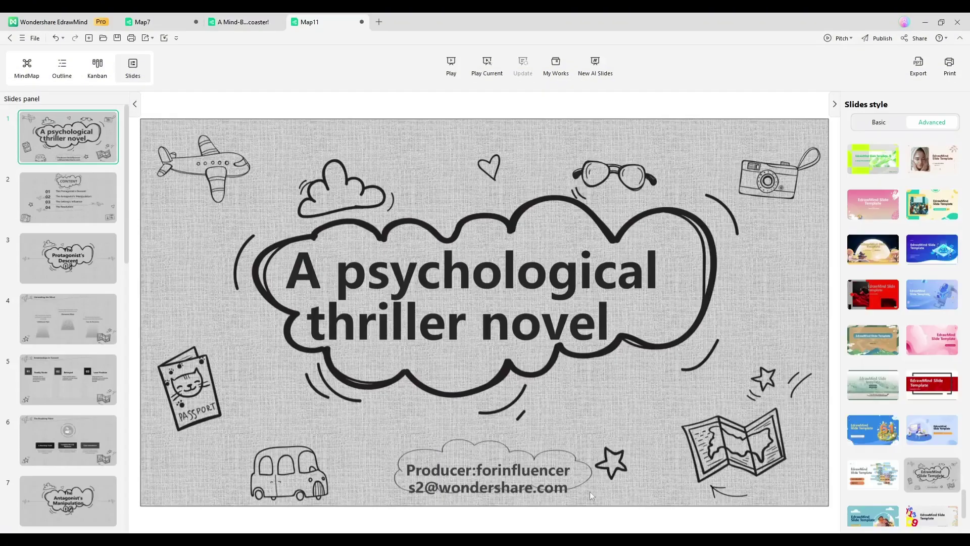
Look through the opening slides of the generated psychological thriller presentation.
click(70, 197)
click(71, 315)
click(72, 359)
click(71, 362)
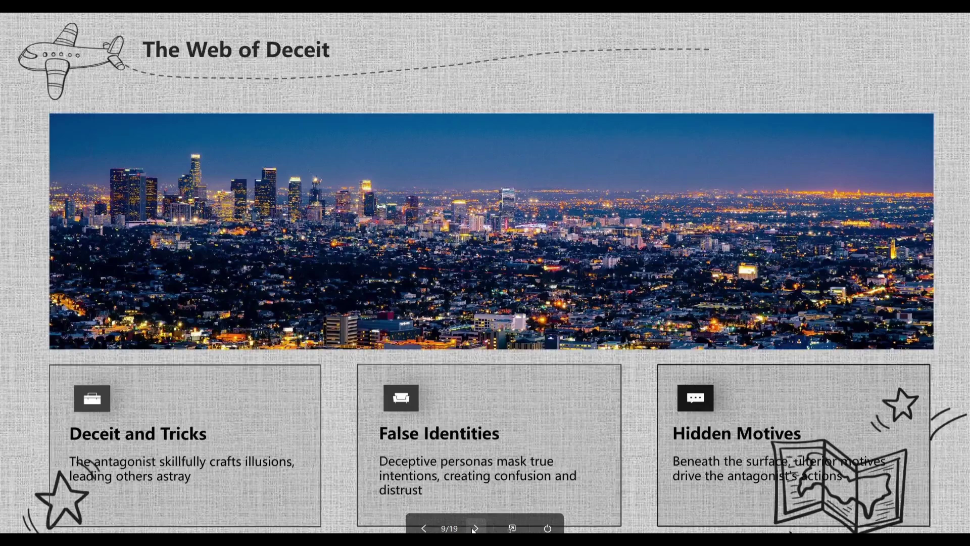
Advance the full-screen slideshow to the closing THANKS slide, exit it and go back to an earlier slide.
click(475, 528)
click(475, 528)
click(475, 528)
click(475, 528)
click(475, 528)
click(475, 528)
click(475, 528)
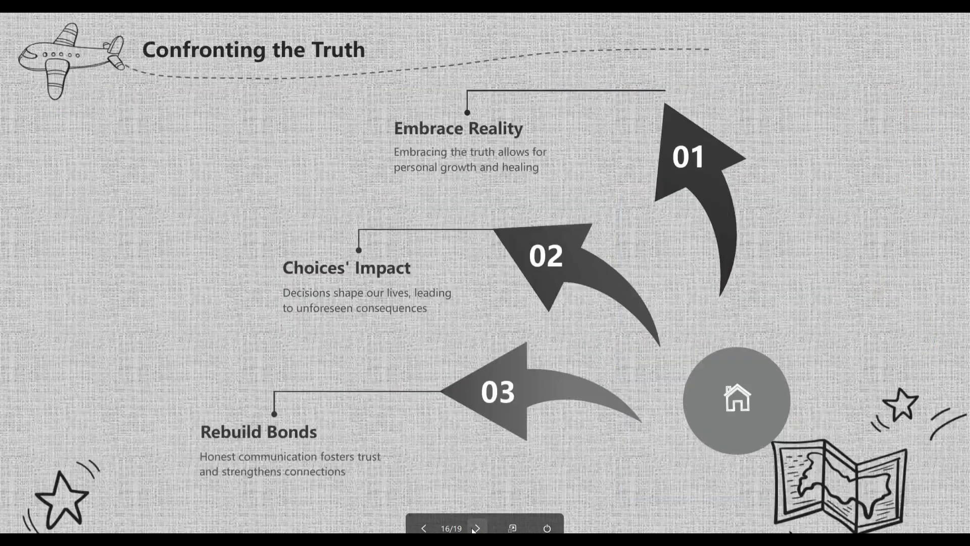
click(475, 528)
click(475, 528)
click(475, 528)
key(Escape)
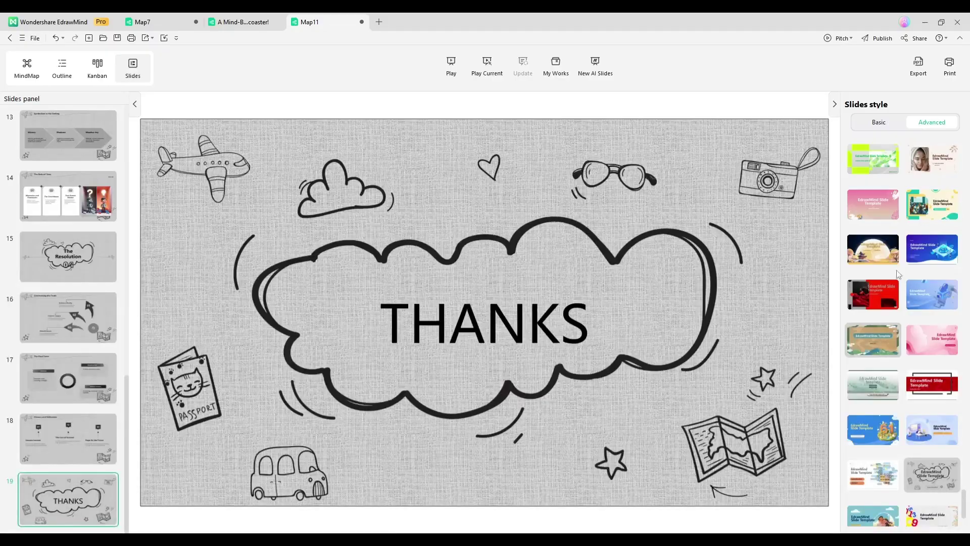
scroll(30, 203, up, 5)
click(66, 316)
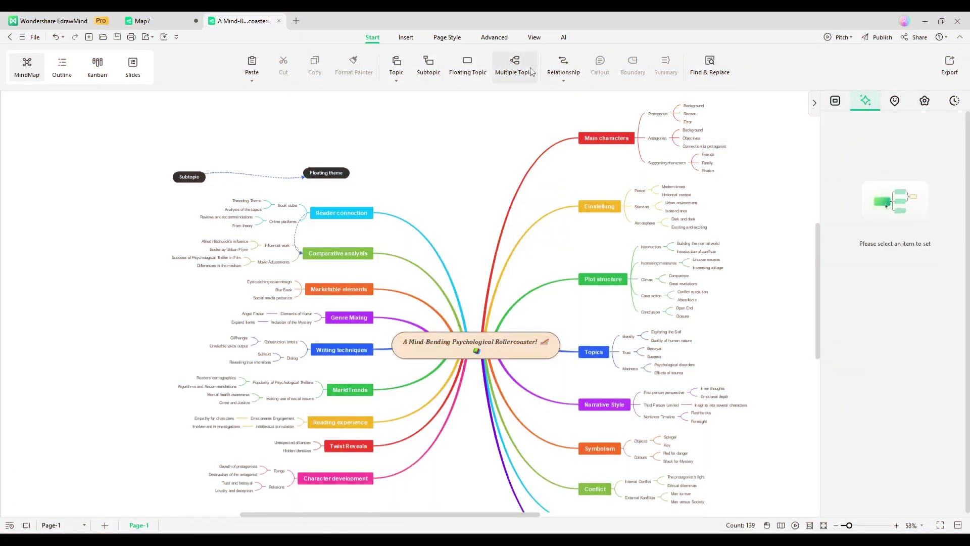
Generate a 3:4 SD AI image in Watercolor style from the prompt "A Psychological thriller book cover".
click(408, 39)
click(404, 61)
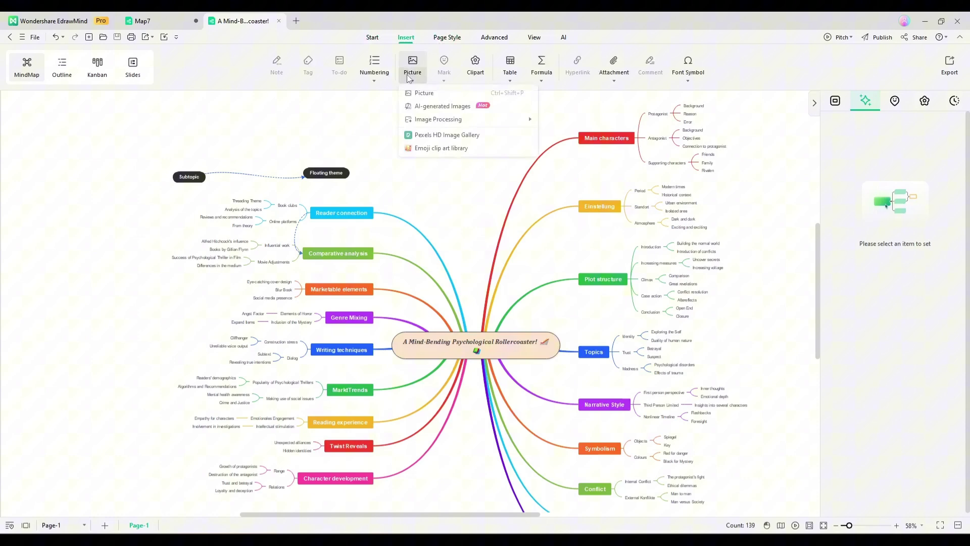
click(445, 107)
click(284, 155)
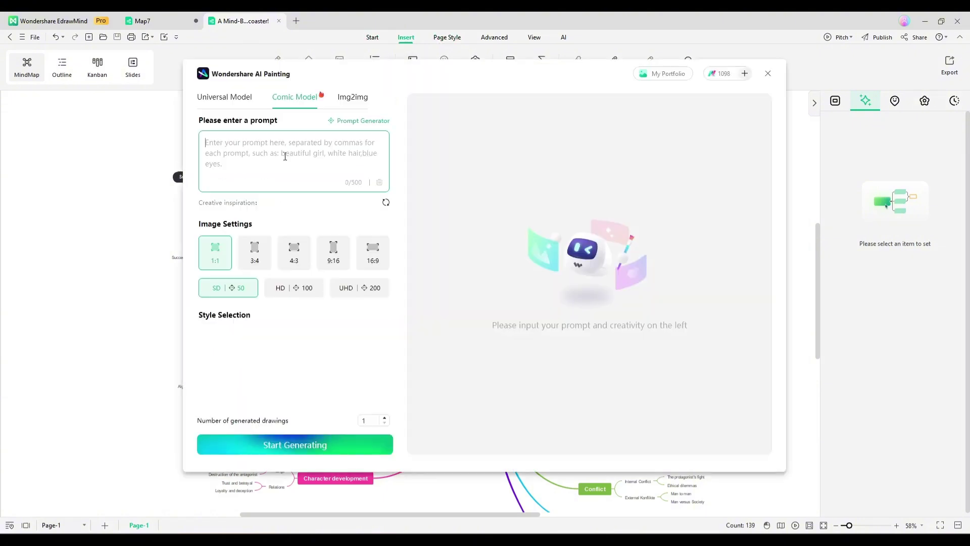
text(A Psychological thriller book cover)
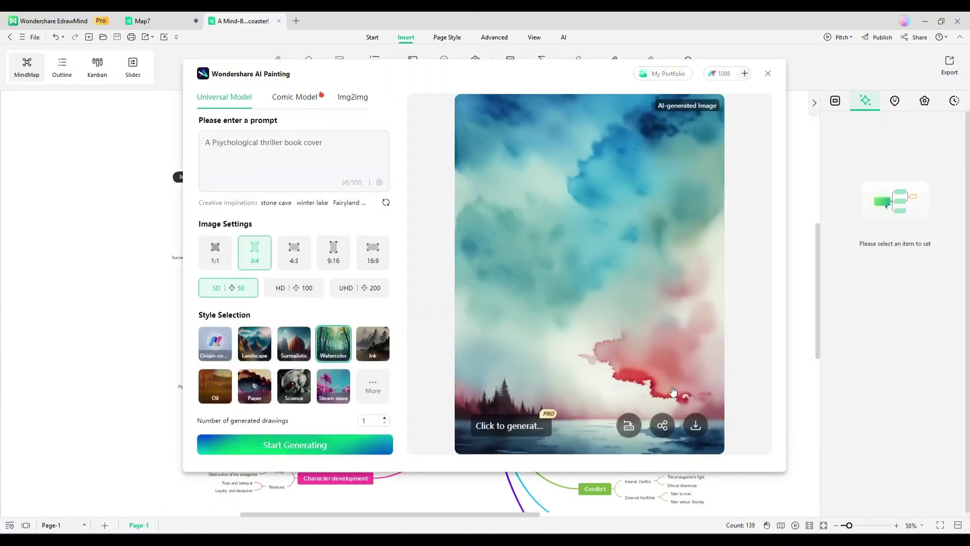
Insert the generated watercolor image into the thriller map and place it behind the central topic.
click(660, 424)
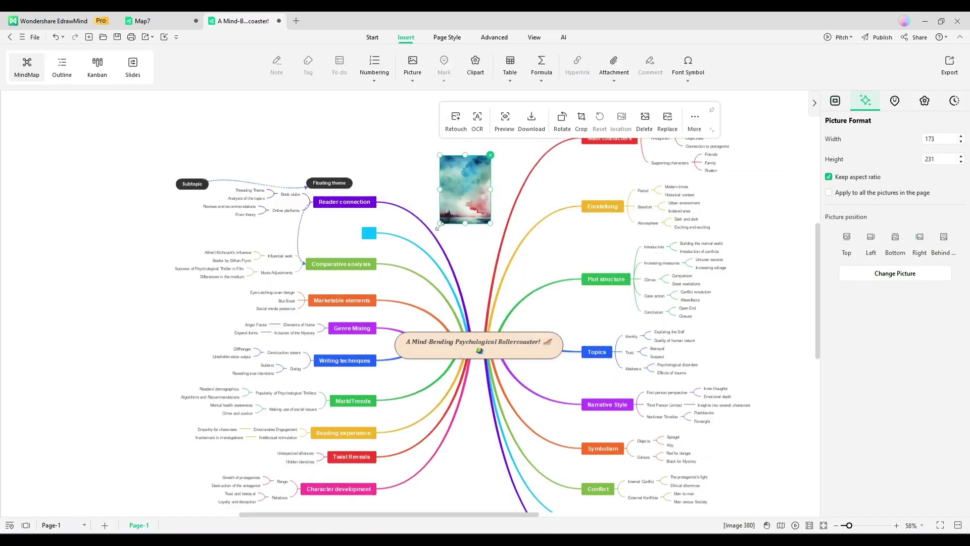
click(470, 205)
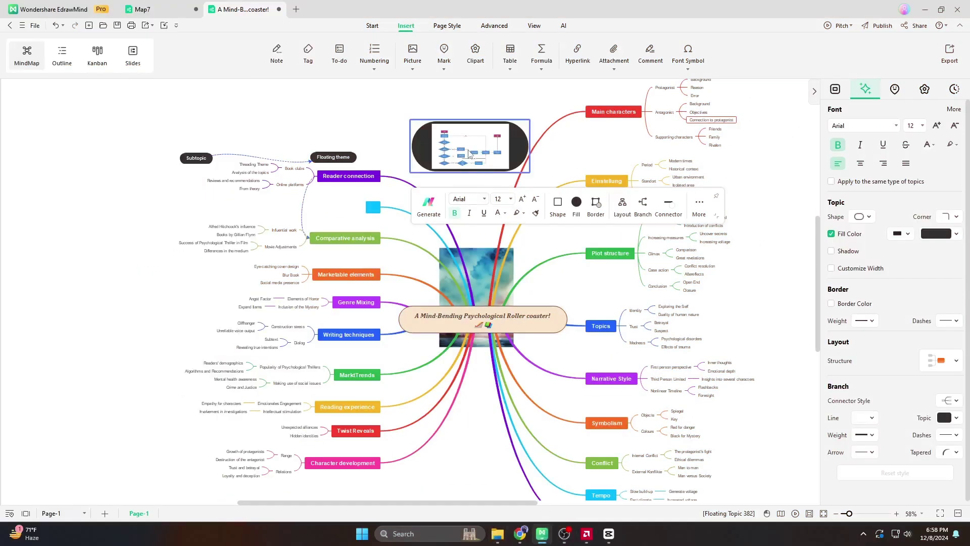
click(469, 153)
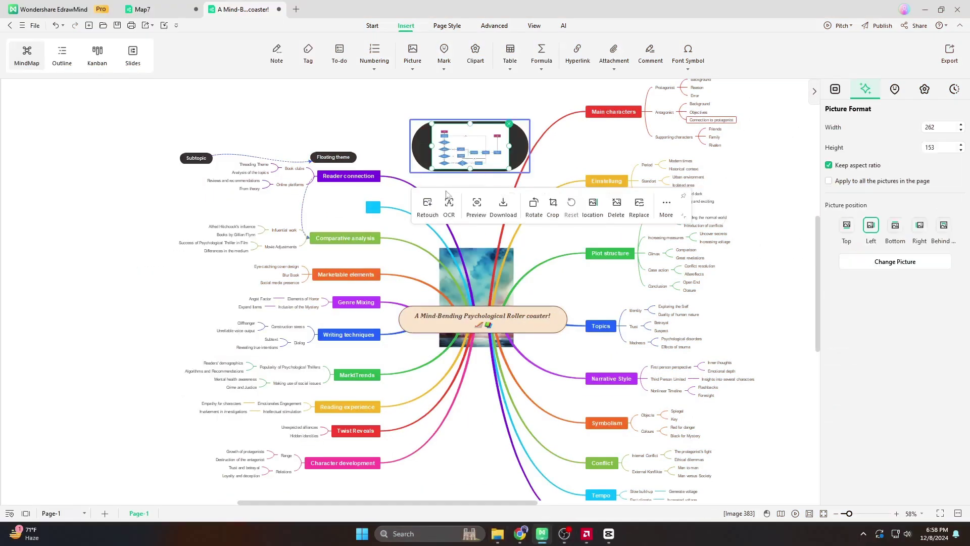
Extract the text of the flowchart picture with OCR and insert its paragraphs as subtopics.
click(451, 205)
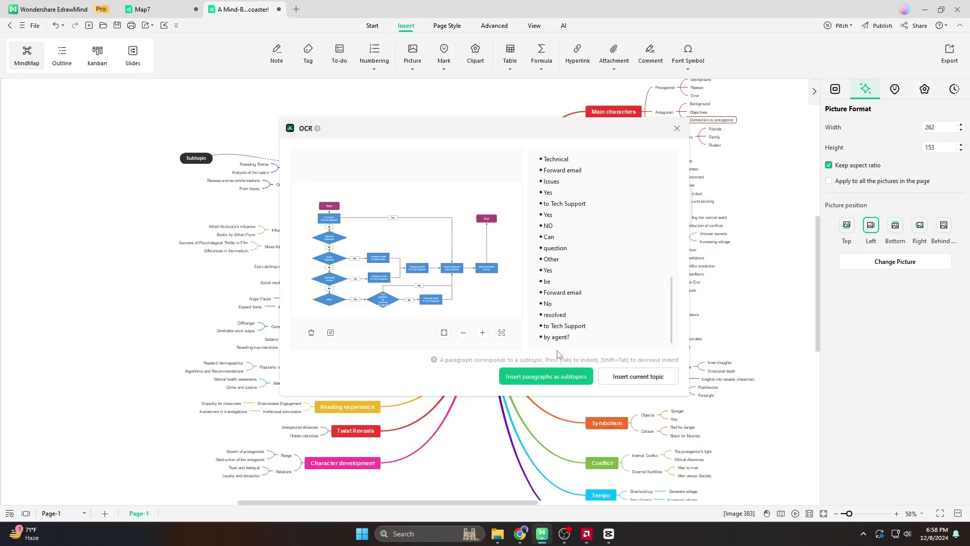
click(559, 376)
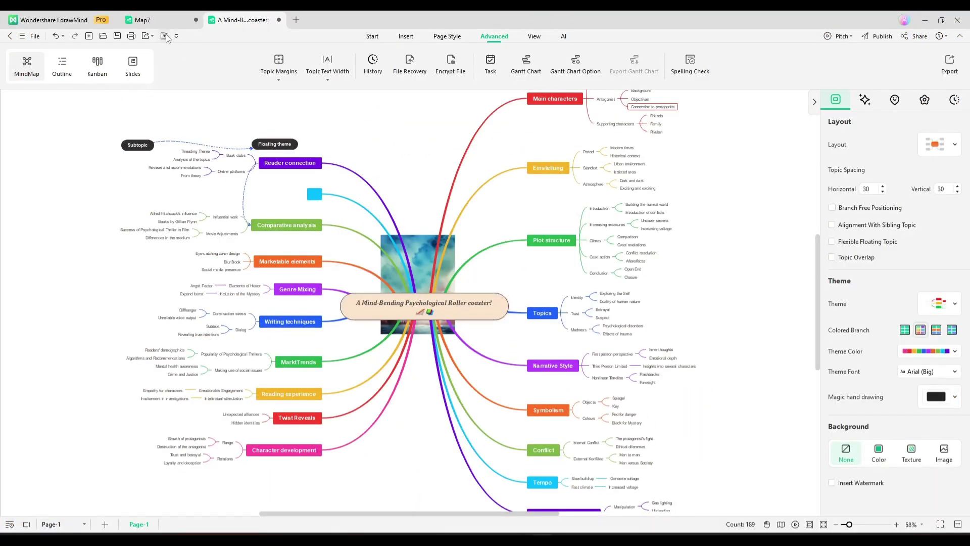
Open the file import options and view the formats supported by Intelligent file Analysis.
click(165, 36)
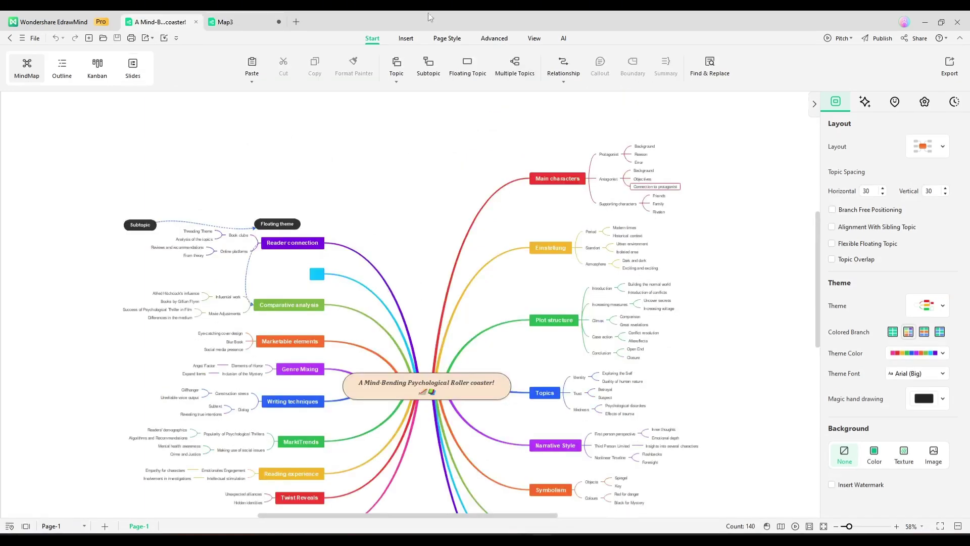
Switch to the Project Plan map and preview the Dark pitch style template.
click(255, 22)
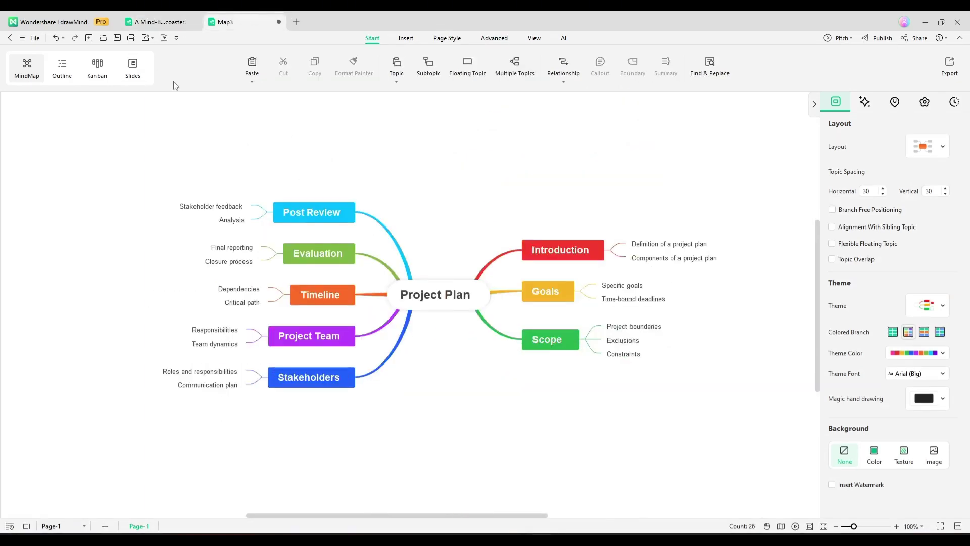
click(842, 38)
click(859, 78)
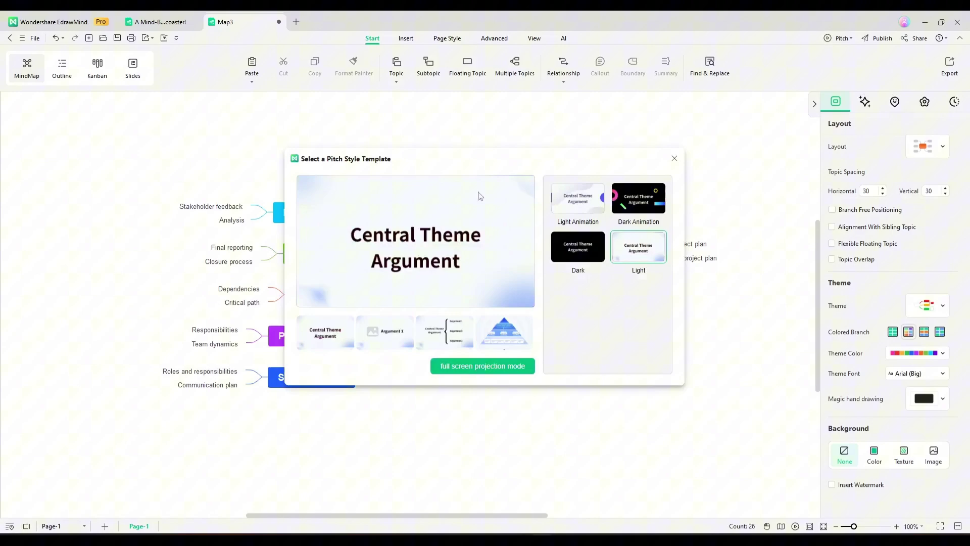
click(566, 254)
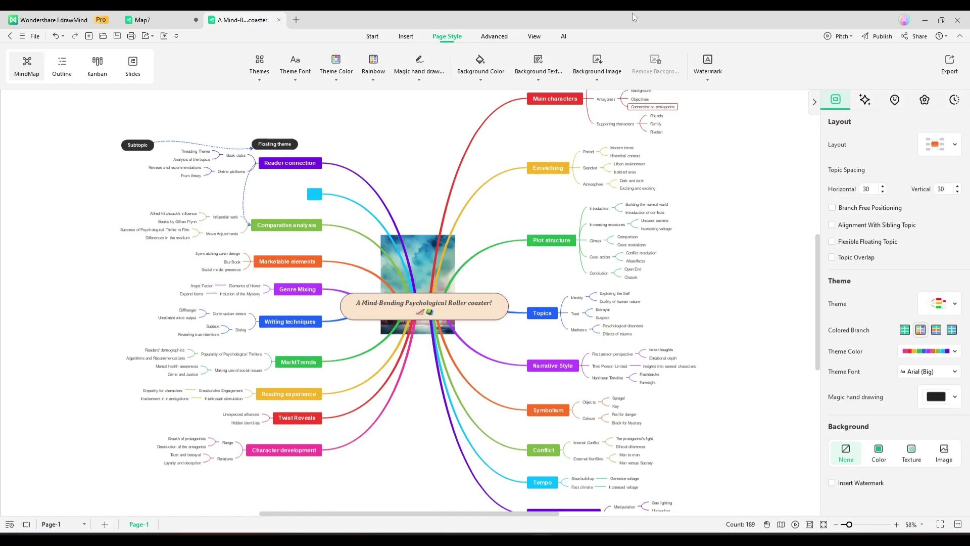
Examine the advanced, view and AI commands for the thriller map, and open and close the Edraw AI chat.
click(503, 36)
click(545, 37)
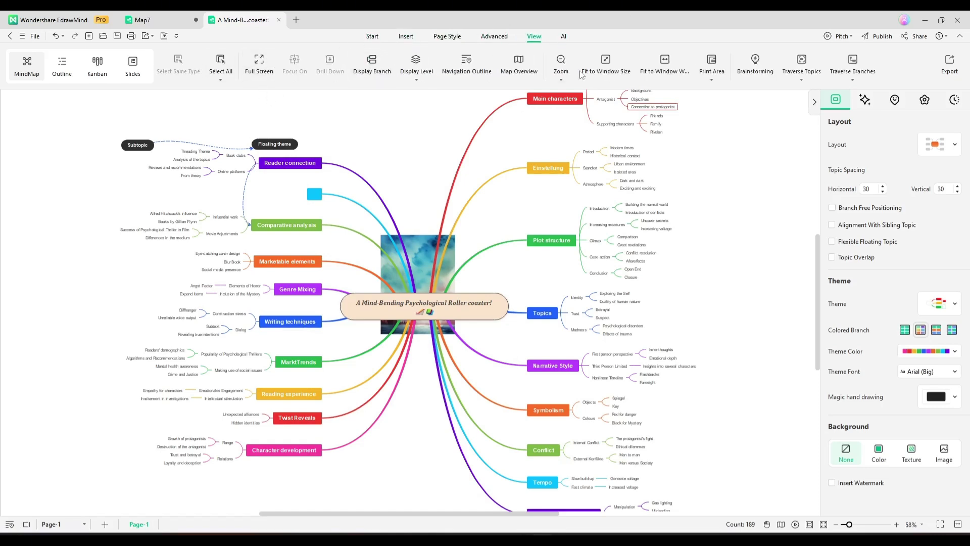
click(563, 37)
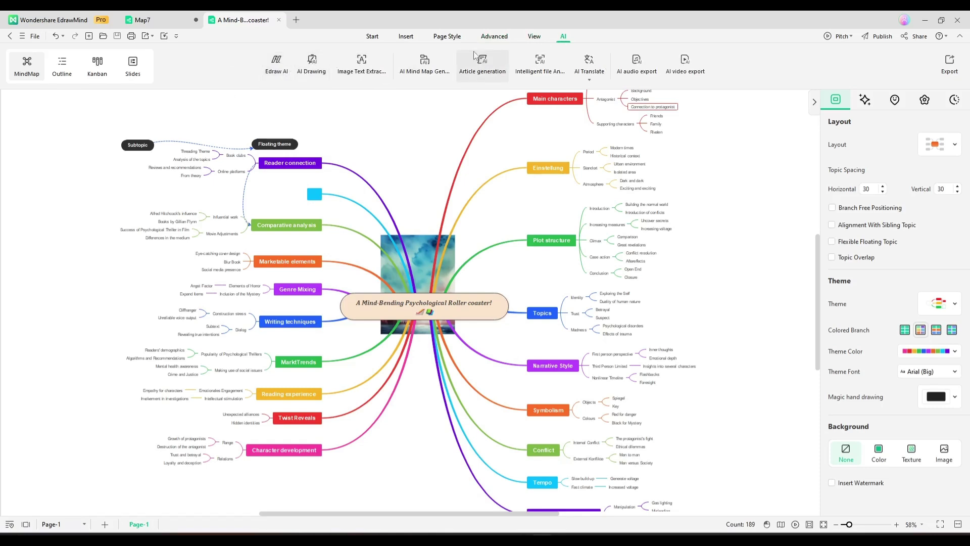
click(589, 81)
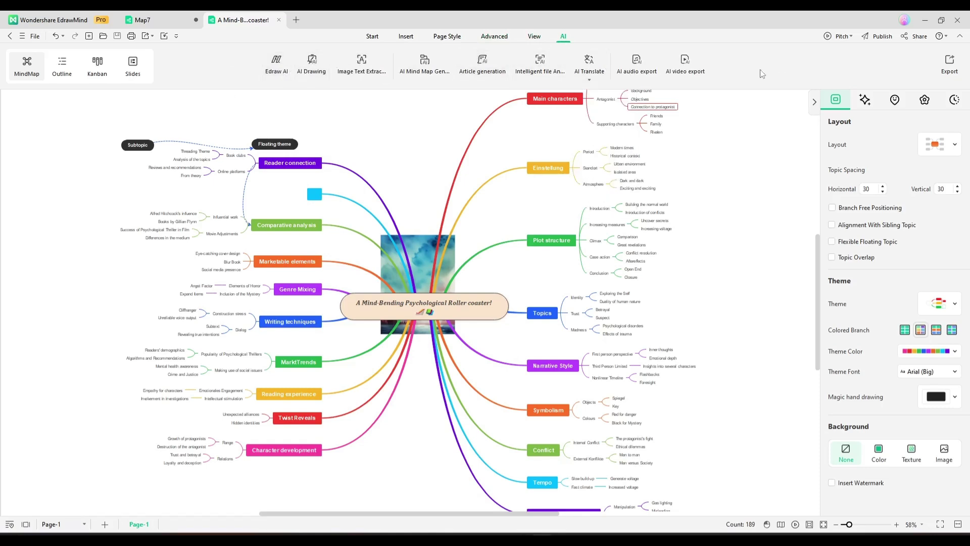
click(273, 76)
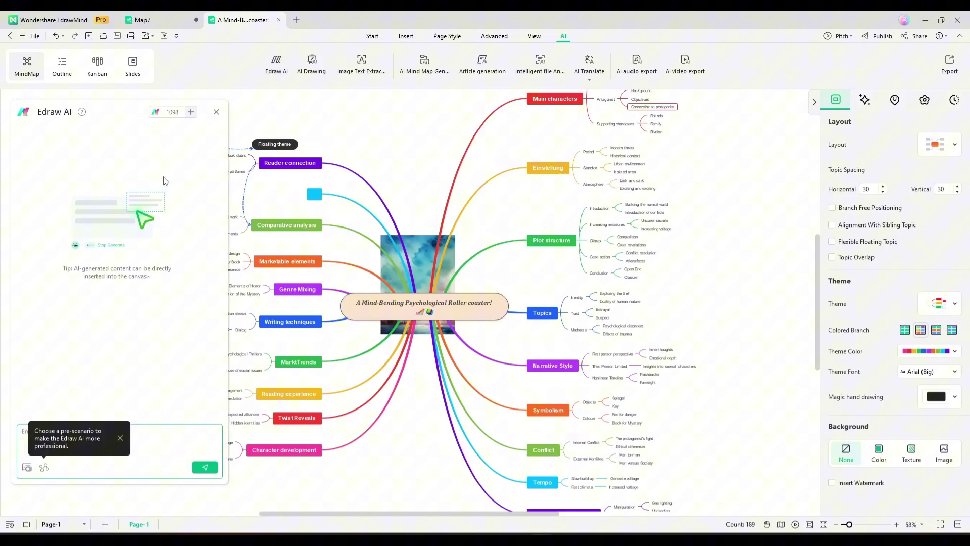
click(216, 112)
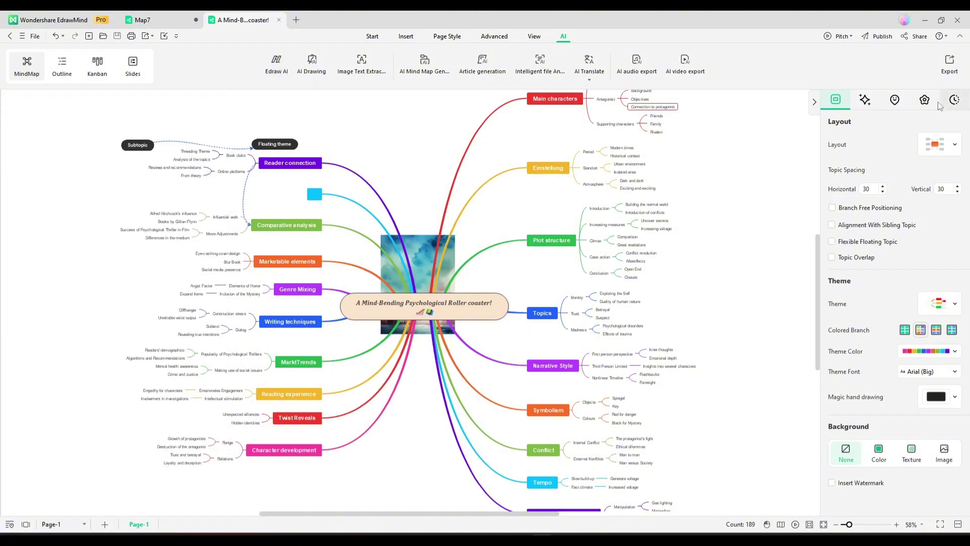
Show the library of priority, progress, face and symbol marks for the map's topics.
click(867, 100)
click(892, 101)
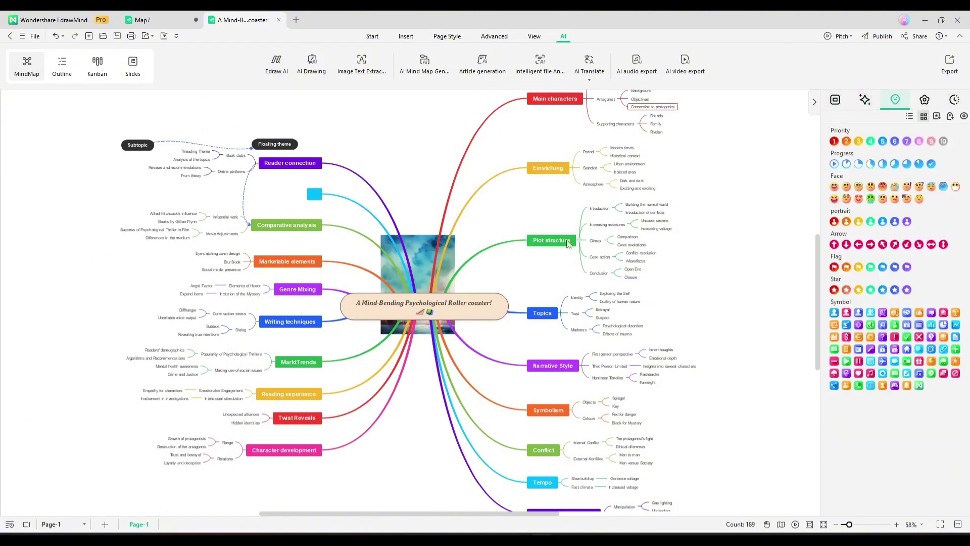